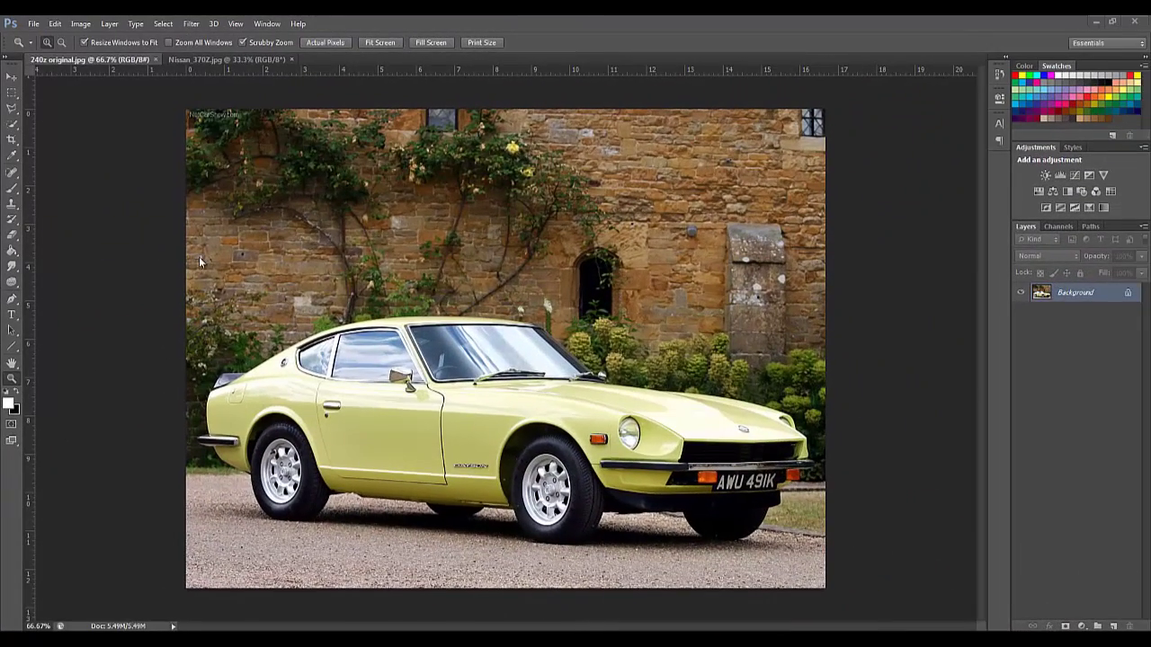
Quick-select the yellow car's body in the 240z original image, from the rear panels and windows to the front bumper.
left_click(212, 61)
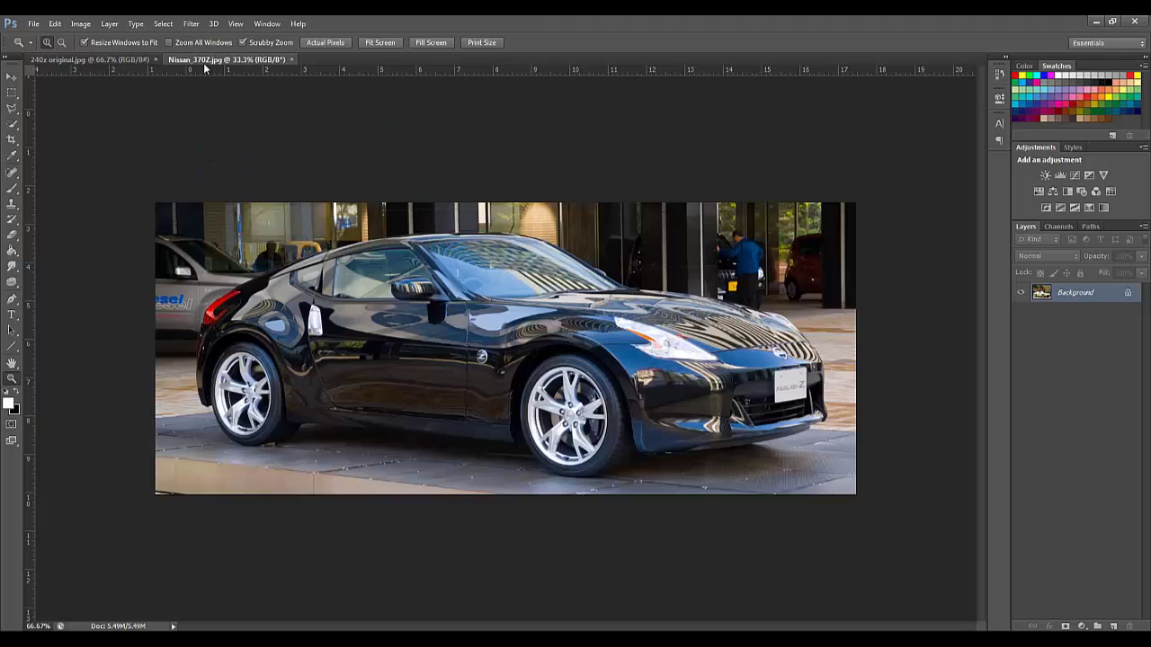
left_click(90, 60)
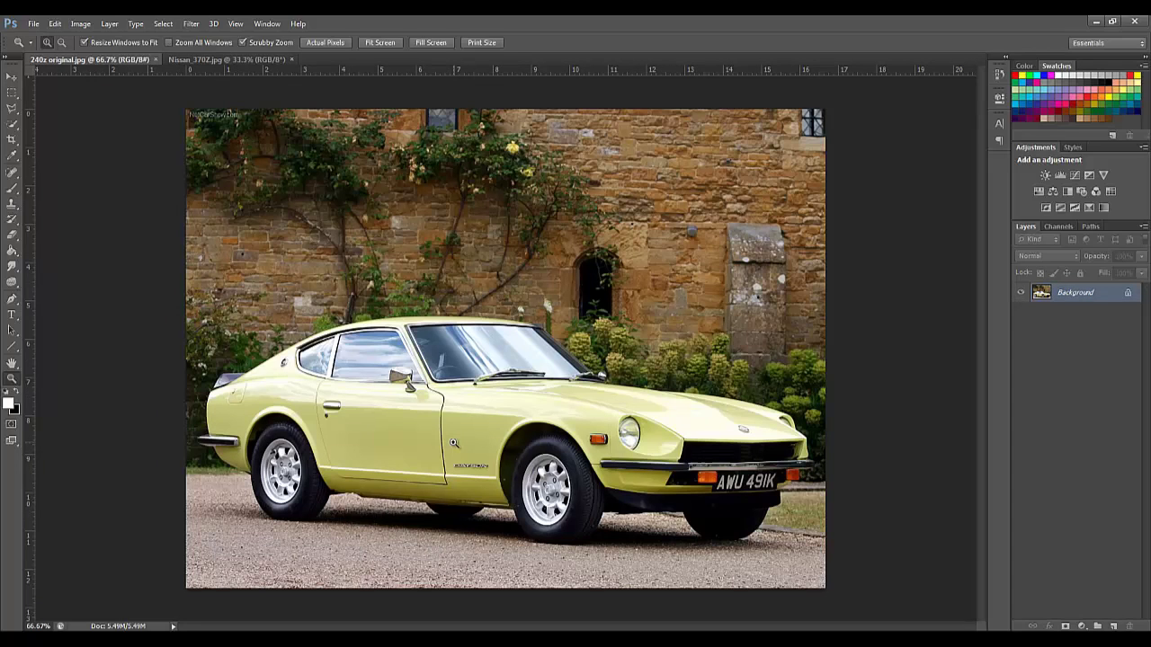
left_click(18, 129)
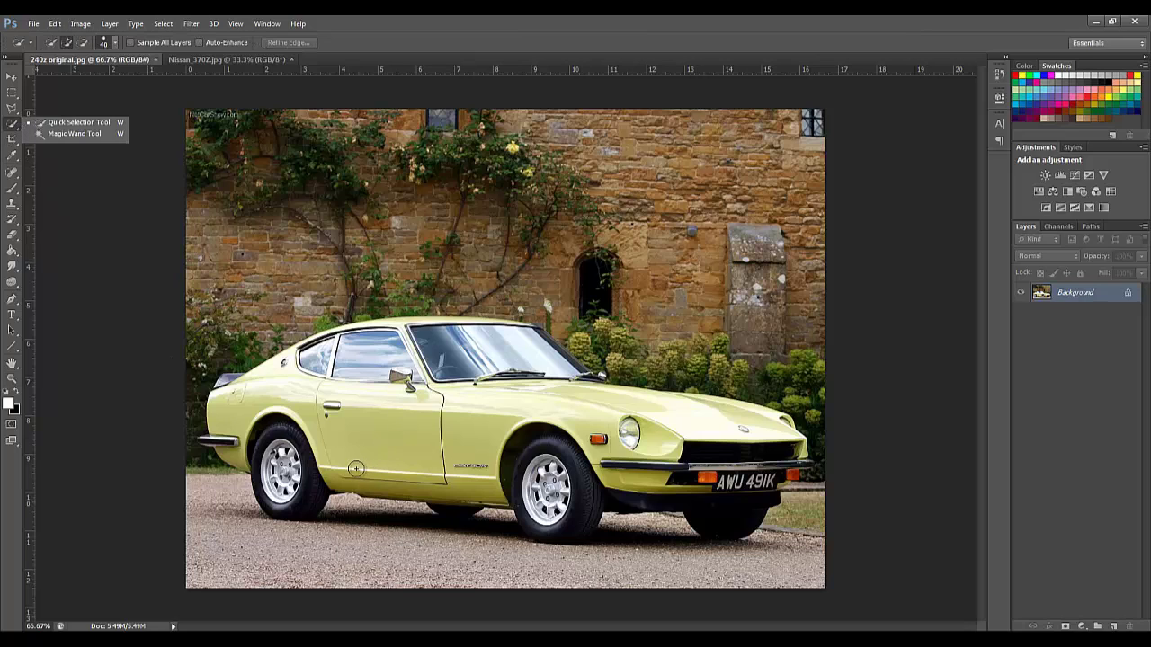
mouse_move(328, 472)
left_mouse_down()
mouse_move(306, 410)
mouse_move(277, 394)
left_mouse_up()
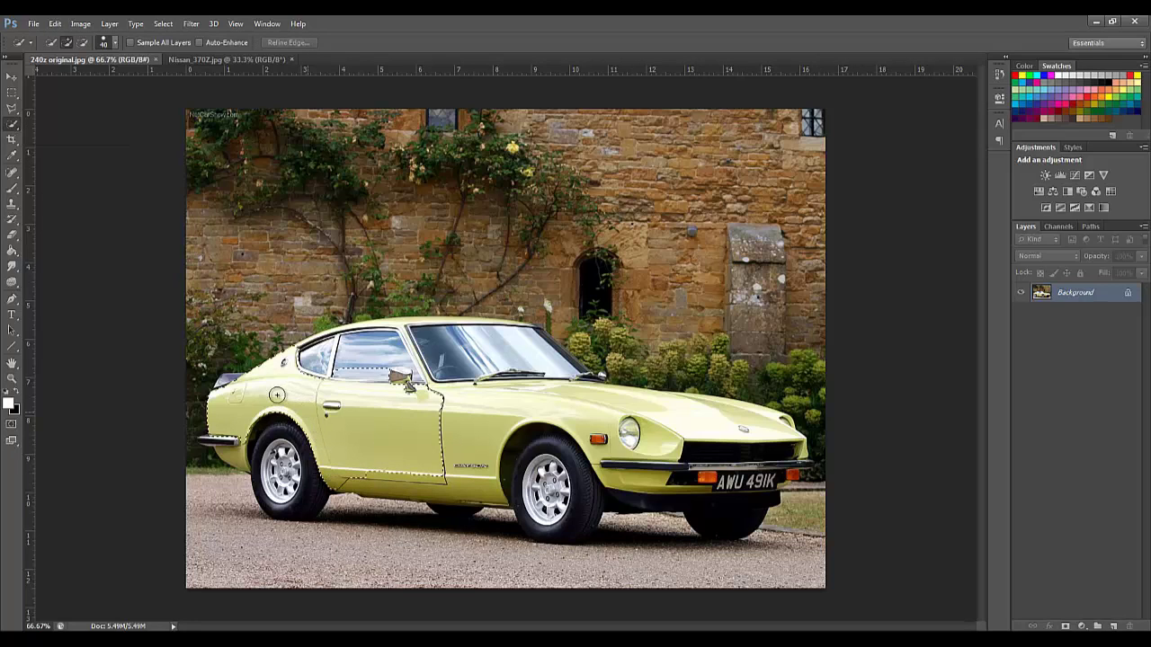
left_click_drag(228, 443, 209, 443)
mouse_move(180, 294)
left_mouse_down()
mouse_move(339, 361)
mouse_move(297, 363)
mouse_move(401, 333)
mouse_move(343, 338)
mouse_move(470, 320)
mouse_move(411, 352)
mouse_move(468, 371)
mouse_move(460, 437)
mouse_move(473, 491)
mouse_move(523, 412)
mouse_move(594, 412)
mouse_move(634, 438)
mouse_move(627, 471)
mouse_move(662, 477)
mouse_move(702, 455)
mouse_move(815, 448)
left_mouse_up()
left_click_drag(689, 490, 710, 529)
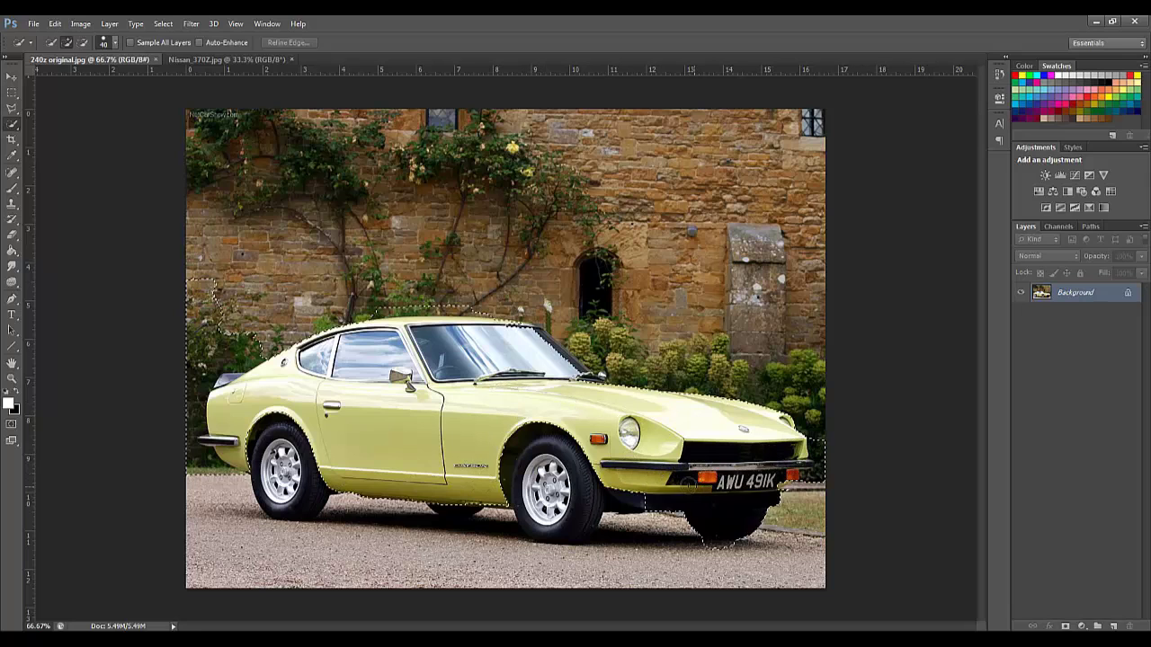
left_click_drag(802, 431, 792, 417)
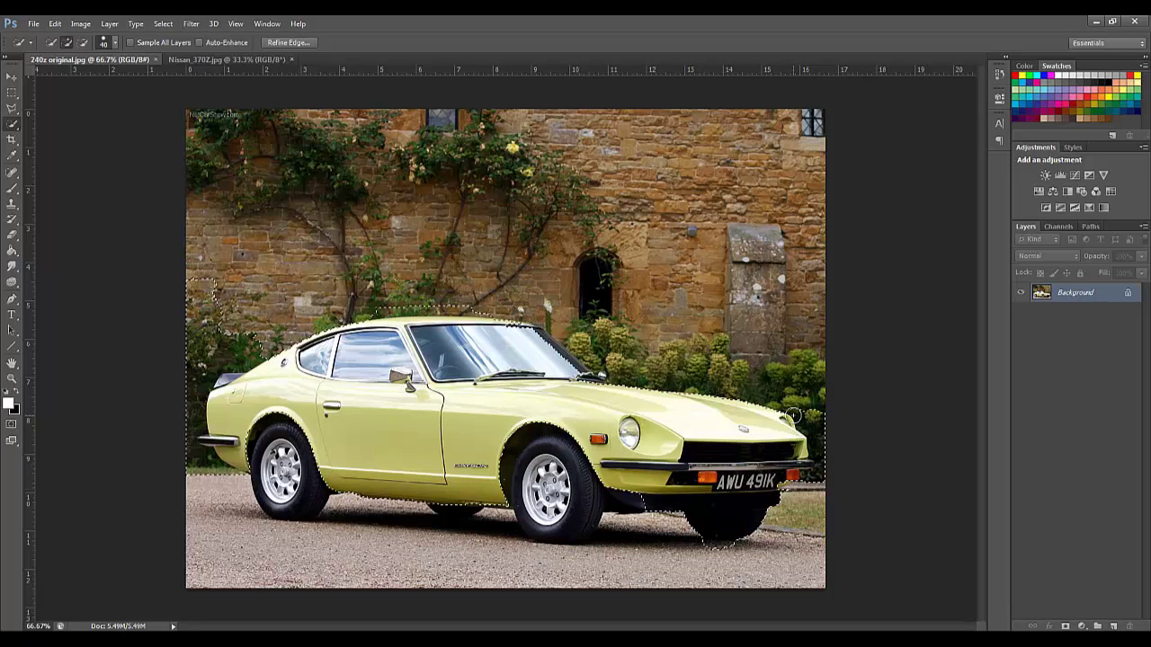
Enlarge the selection brush and extend the selection over the stone wall and shrubs behind the yellow car.
key("bracketright")
key("bracketright")
key("bracketright")
key("bracketright")
key("bracketright")
key("bracketright")
key("bracketright")
key("bracketright")
key("bracketright")
key("bracketright")
key("bracketright")
key("bracketright")
left_click(790, 382)
mouse_move(676, 261)
left_mouse_down()
mouse_move(257, 168)
mouse_move(355, 184)
mouse_move(783, 154)
mouse_move(737, 369)
left_mouse_up()
Reduce the selection brush to 125 and subtract the far front tyre and the ground beneath it from the selection.
key("bracketleft")
key("bracketleft")
key("bracketleft")
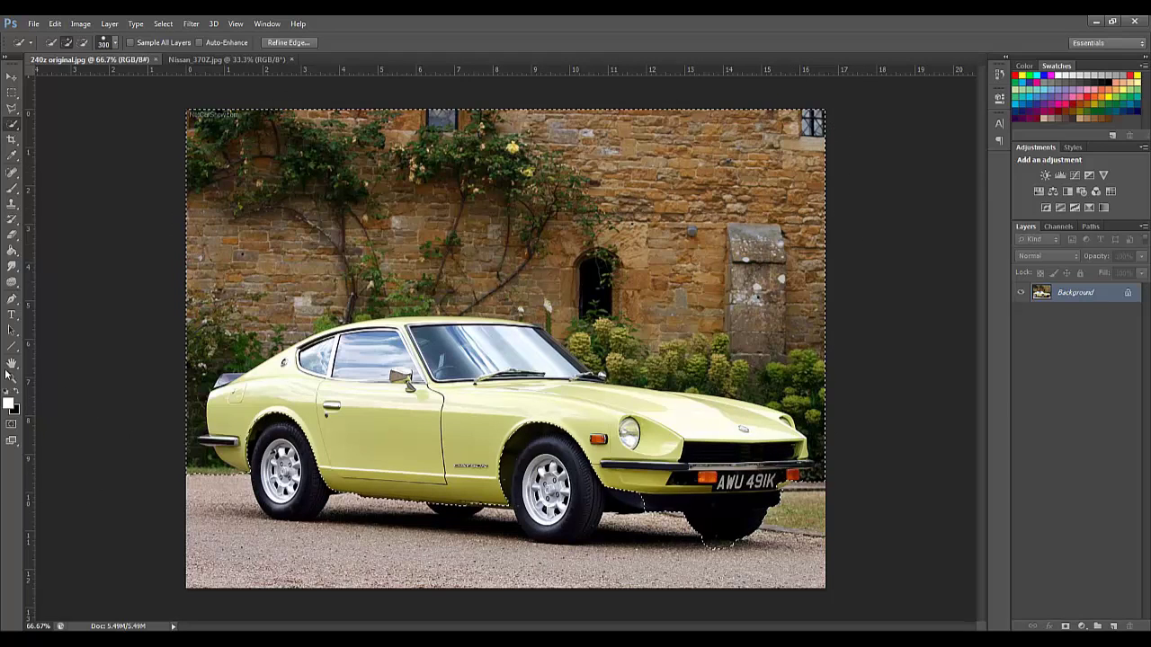
key("bracketleft")
key("bracketleft")
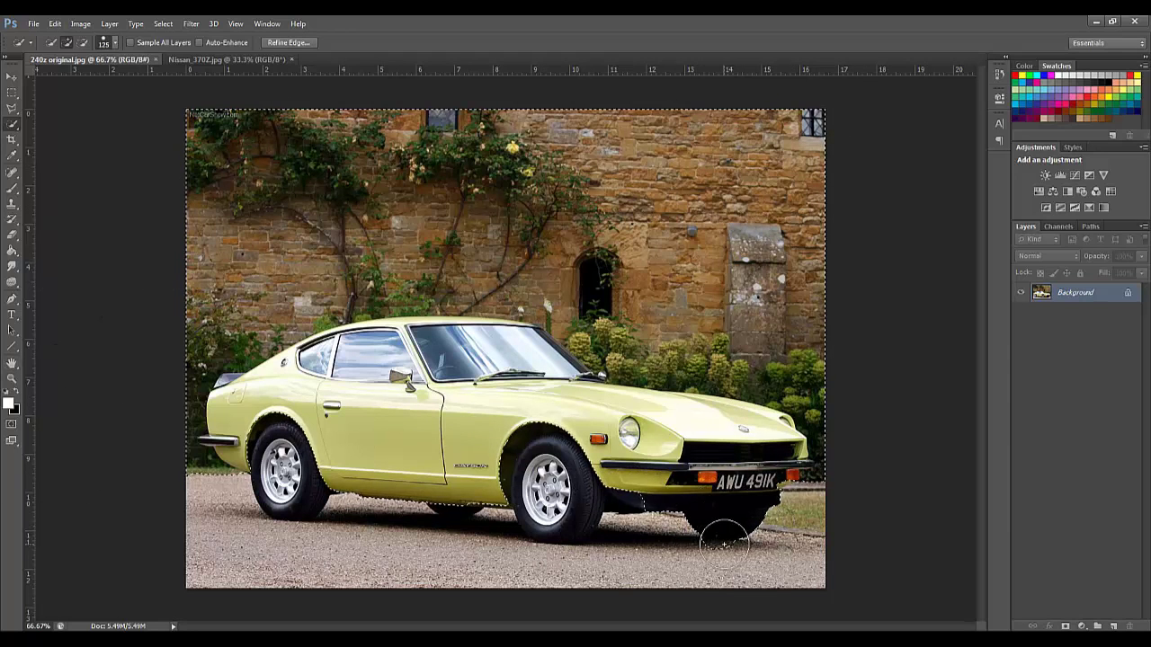
left_click_drag(672, 539, 750, 537)
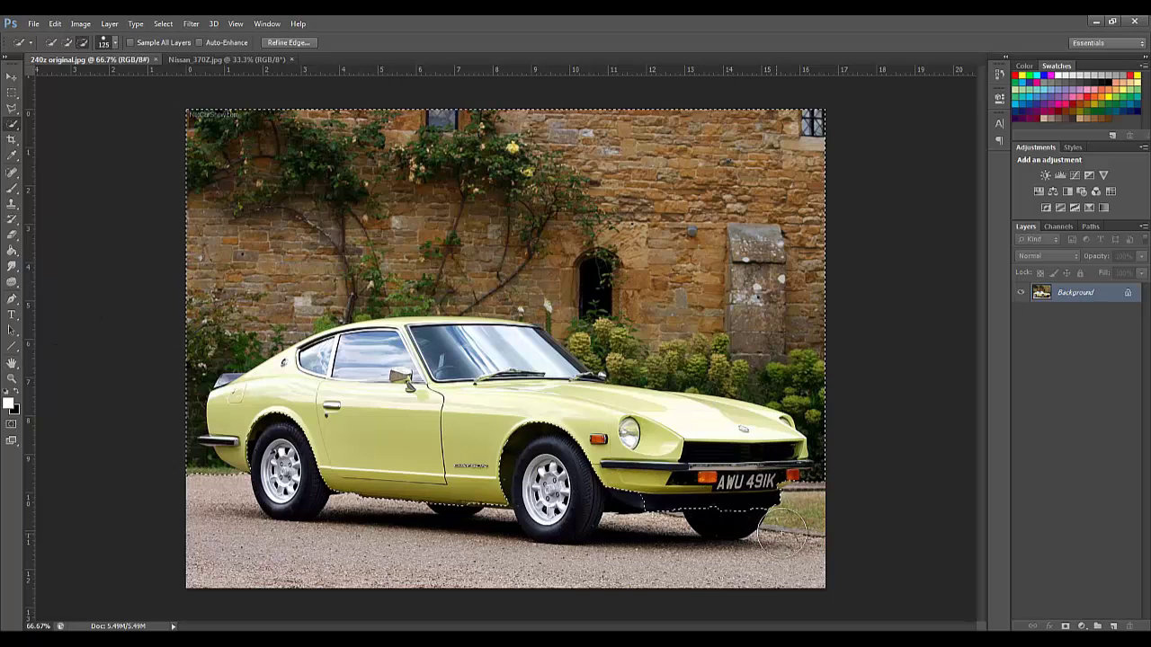
Display the selection as a quick mask and test the size 50 Brush on the yellow car's door.
left_click(12, 426)
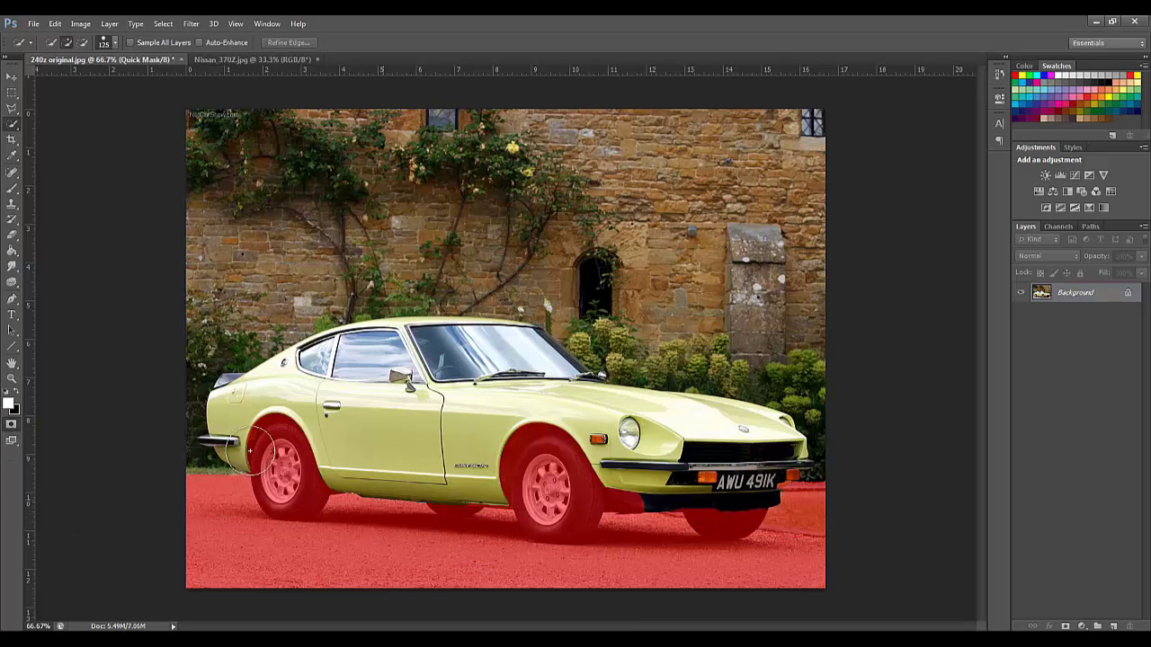
left_click(12, 188)
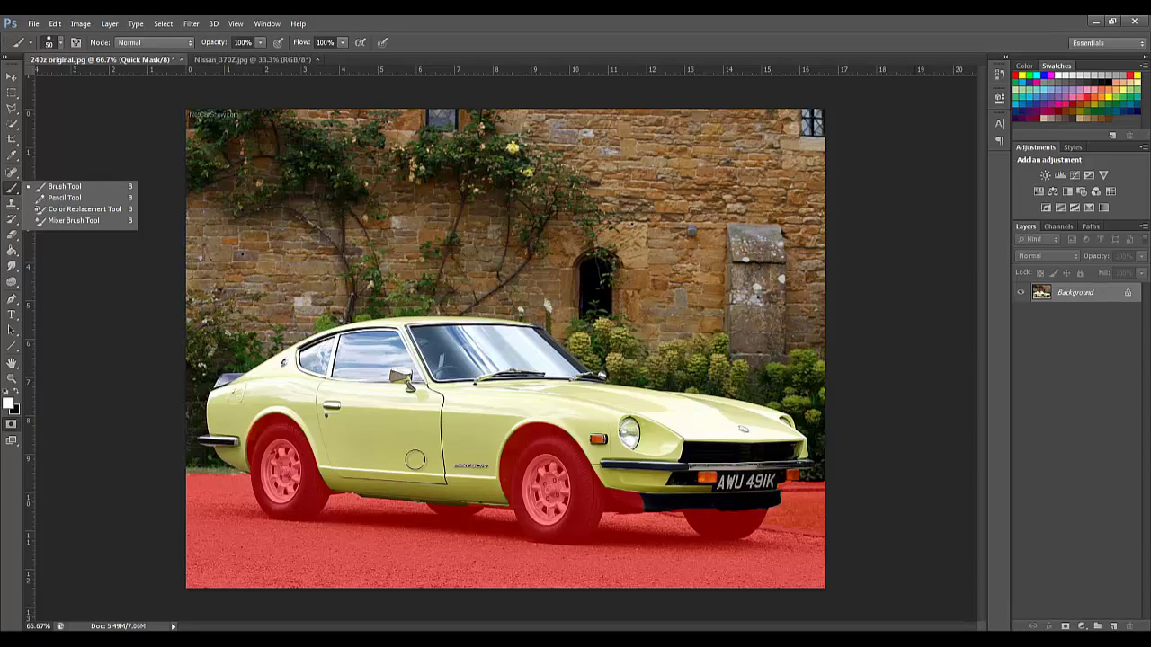
left_click(414, 459)
mouse_move(396, 439)
left_mouse_down()
mouse_move(440, 446)
mouse_move(418, 454)
mouse_move(432, 450)
left_mouse_up()
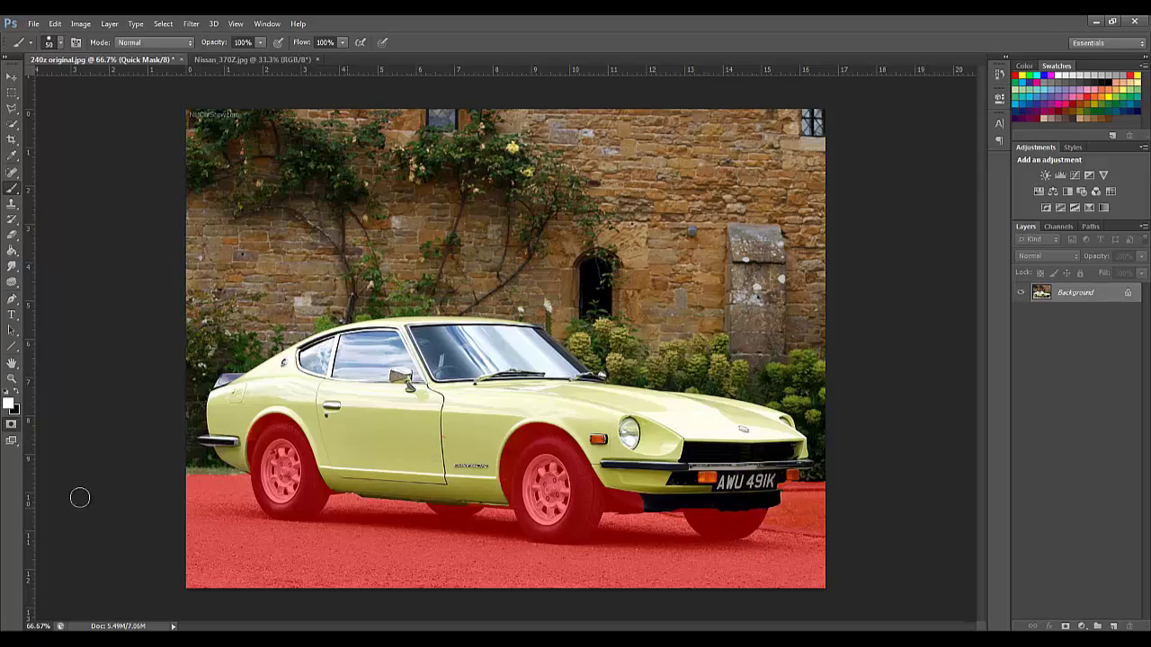
Paint the black valance beside the near front wheel with white to remove the red mask from it.
left_click(12, 378)
left_click_drag(629, 520, 707, 483)
left_click(12, 188)
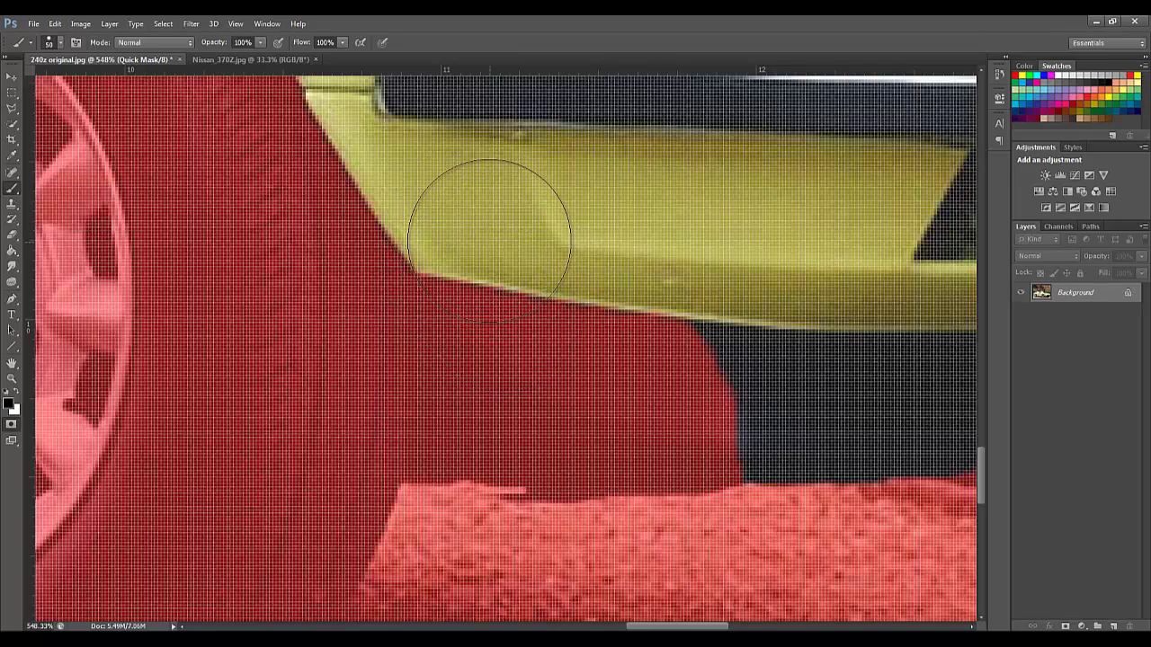
key("x")
mouse_move(487, 236)
left_mouse_down()
mouse_move(483, 226)
mouse_move(534, 243)
mouse_move(590, 298)
mouse_move(746, 368)
mouse_move(715, 387)
mouse_move(688, 377)
mouse_move(585, 264)
mouse_move(511, 270)
mouse_move(488, 243)
mouse_move(612, 423)
mouse_move(742, 472)
left_mouse_up()
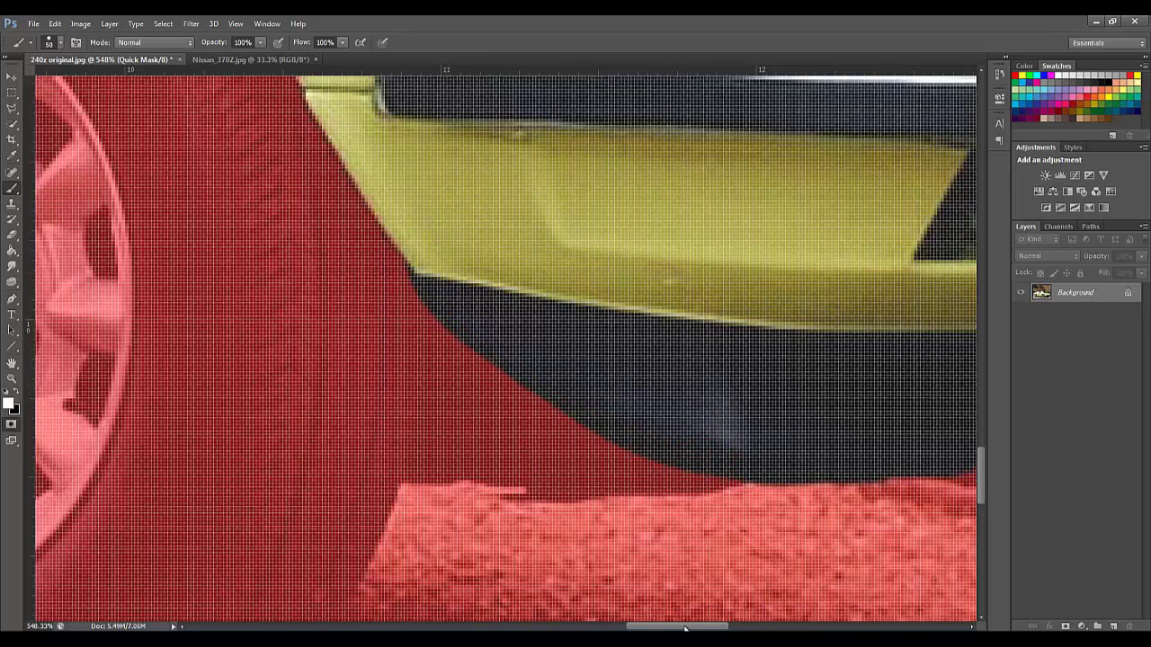
Clear the mask along the lower edge of the black valance below the indicator and number plate.
mouse_move(683, 626)
left_mouse_down()
mouse_move(778, 614)
mouse_move(745, 613)
left_mouse_up()
scroll(686, 488, "down", 2)
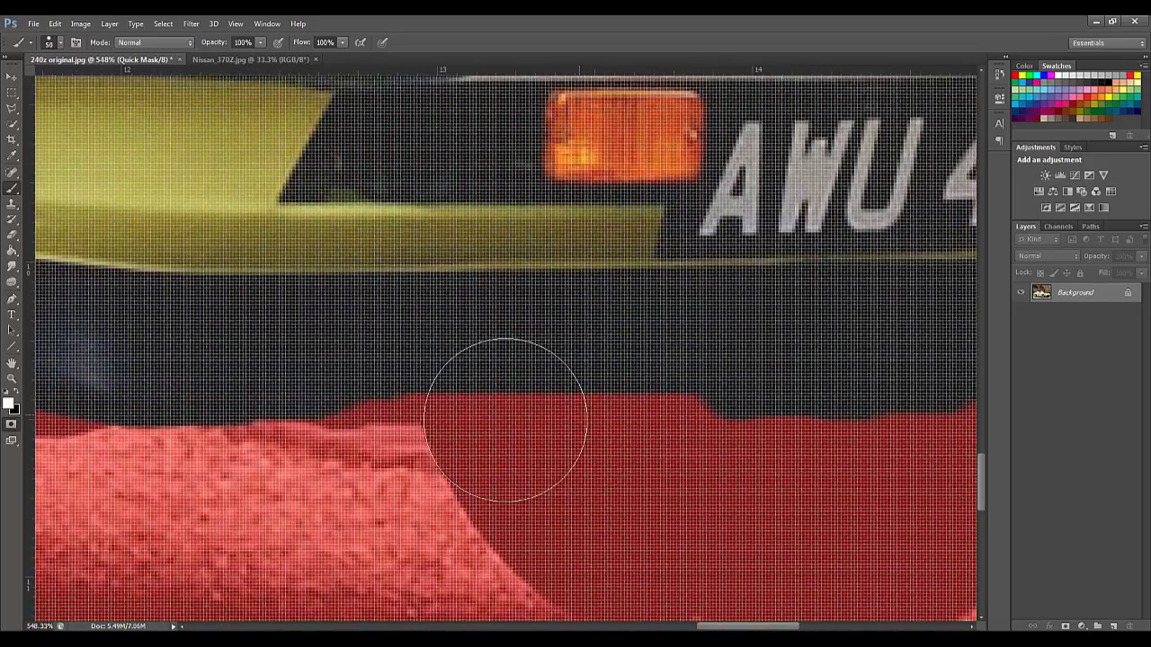
mouse_move(303, 344)
left_mouse_down()
mouse_move(347, 333)
mouse_move(621, 347)
mouse_move(791, 334)
left_mouse_up()
left_click(14, 378)
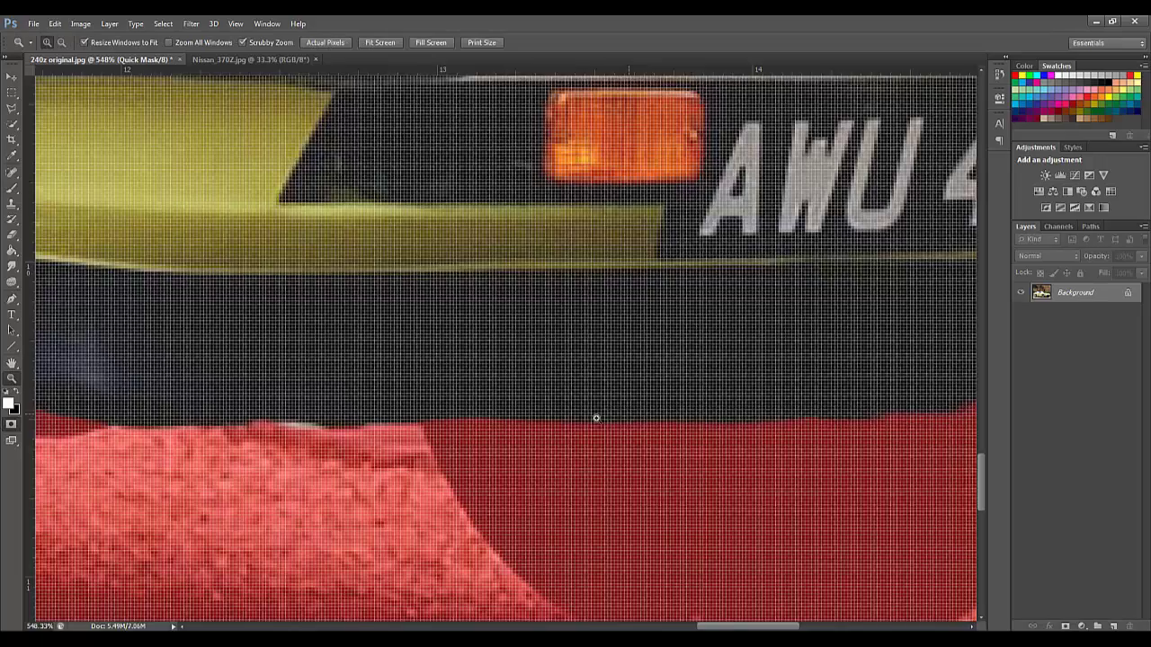
left_click_drag(597, 419, 751, 435)
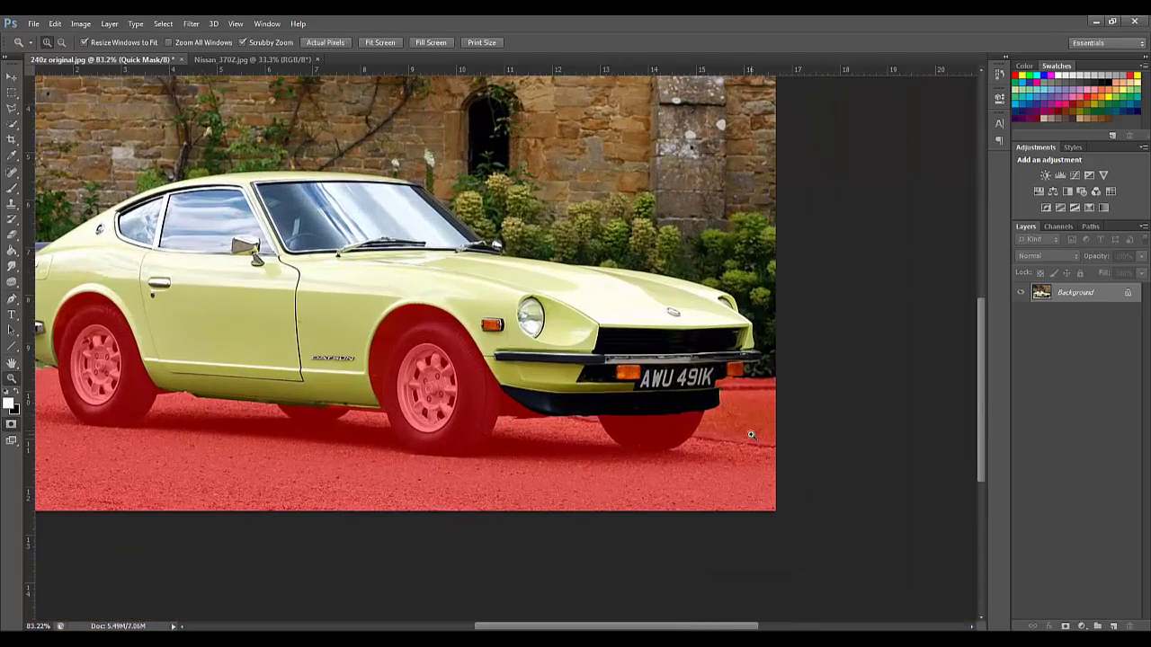
Paint away the small red mask spot beside the door seam, above the Datsun badge.
left_click_drag(290, 321, 503, 314)
left_click(14, 191)
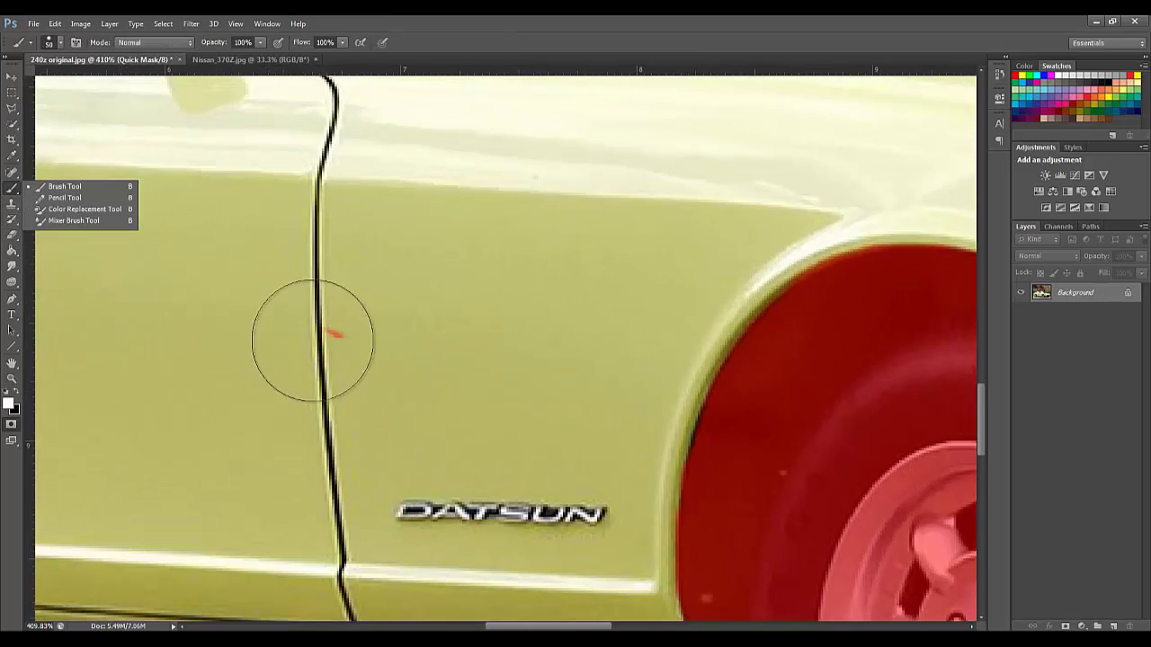
left_click(324, 324)
left_click(13, 379)
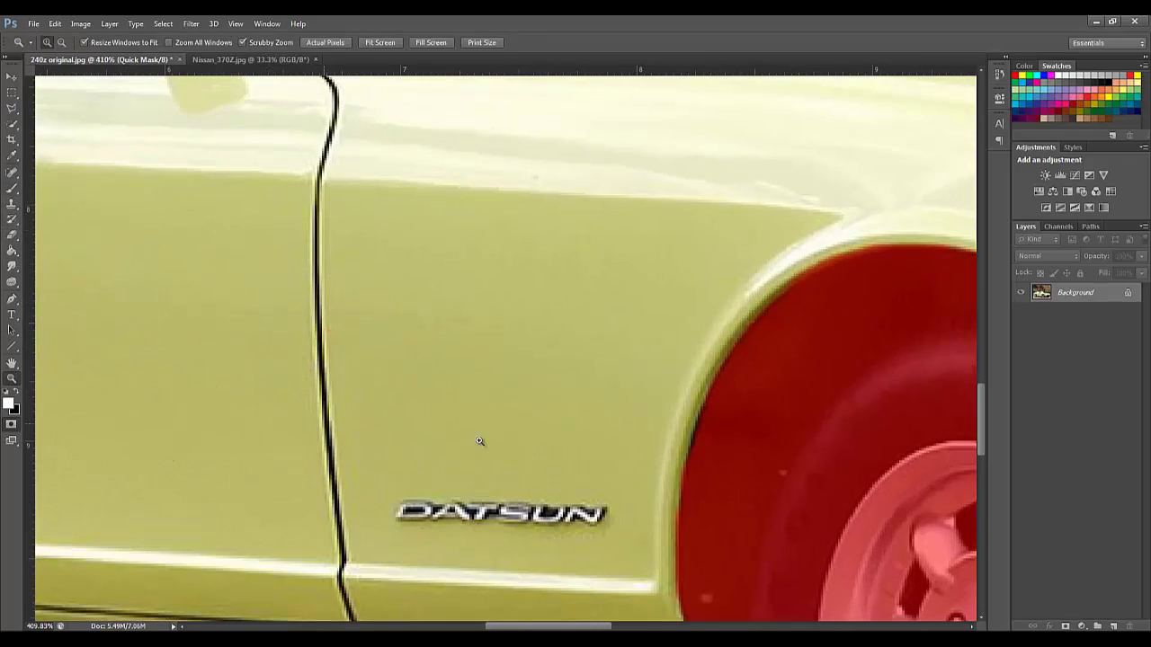
left_click_drag(480, 443, 405, 455)
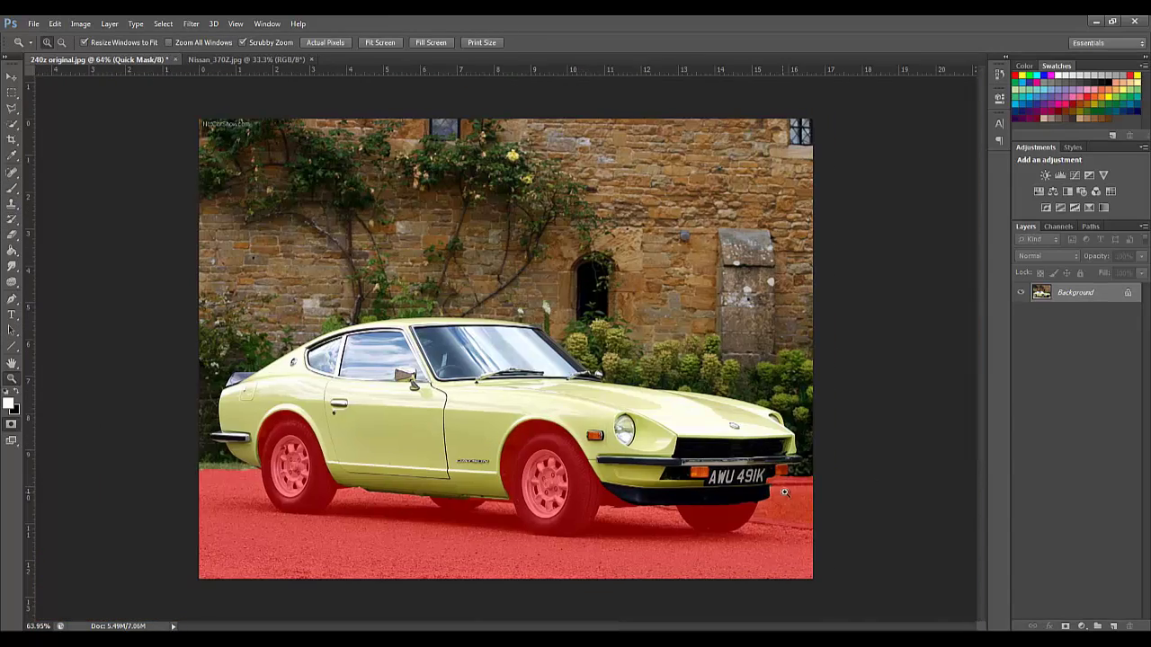
Clear the mask from the yellow bodywork corner between the number plate and the far front indicator.
left_click_drag(785, 493, 885, 446)
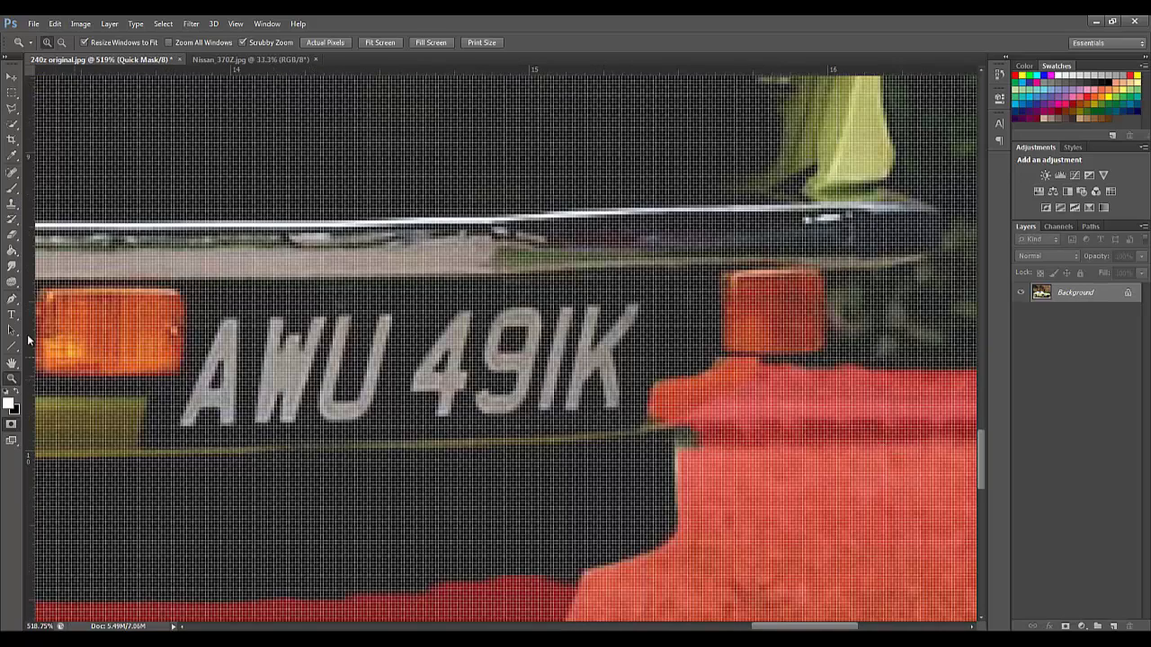
left_click(13, 189)
left_click(660, 346)
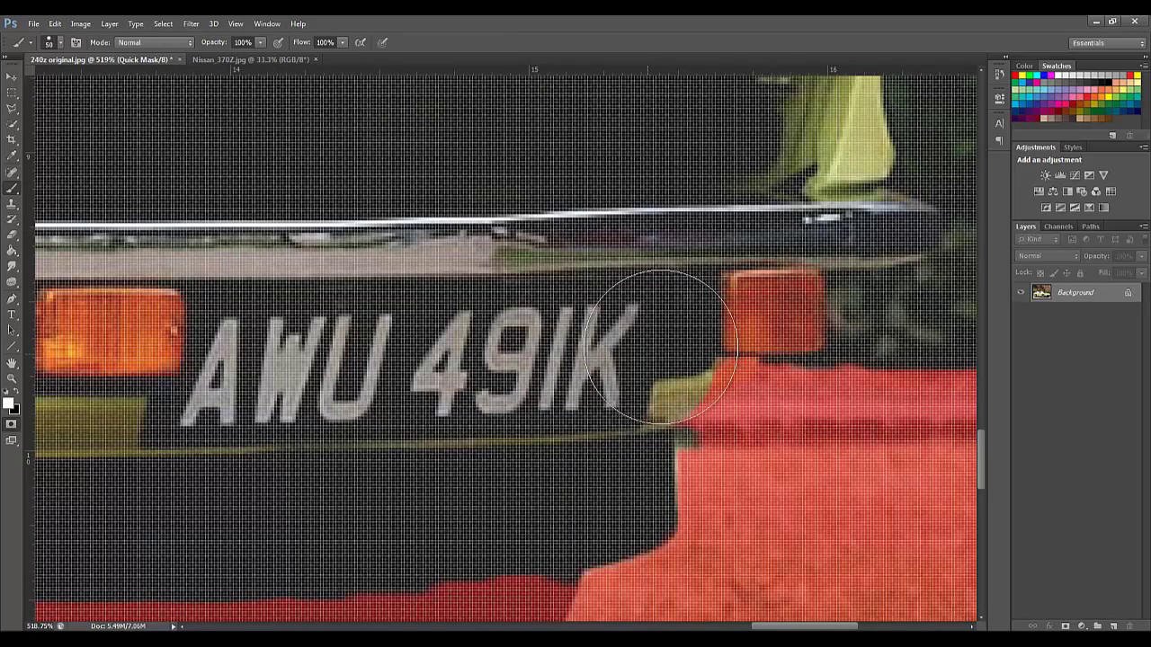
left_click_drag(660, 347, 692, 319)
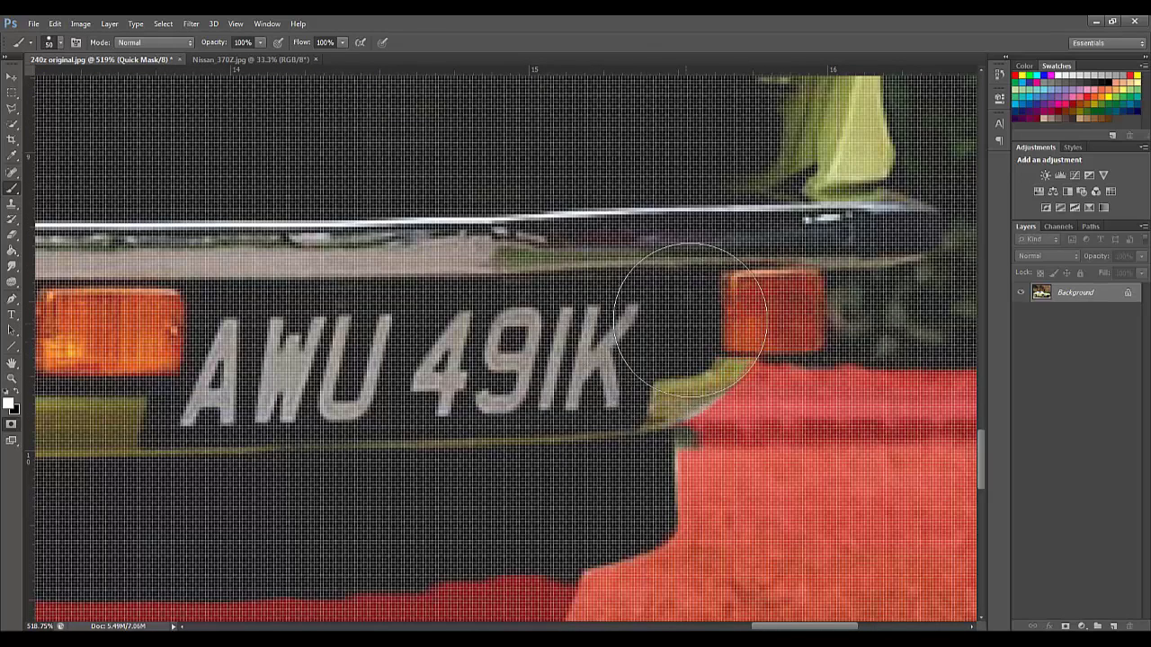
left_click(12, 379)
left_click_drag(528, 410, 441, 420)
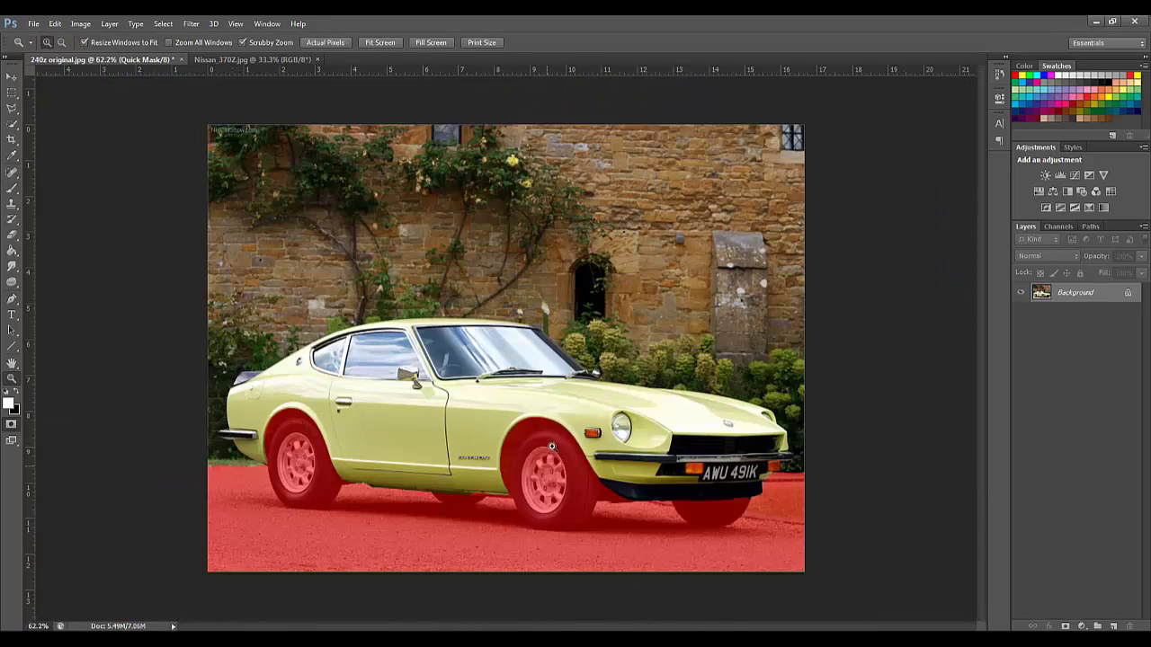
Convert the quick mask back to a selection and cut the selected area to a new layer.
left_click(11, 428)
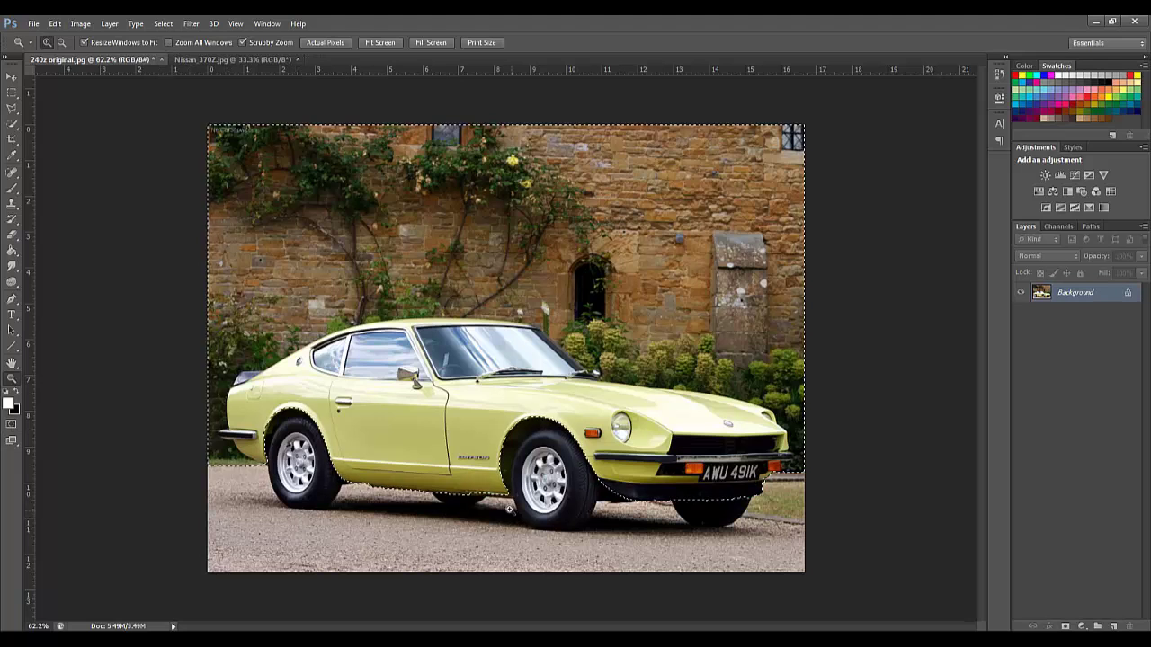
left_click(112, 24)
mouse_move(123, 39)
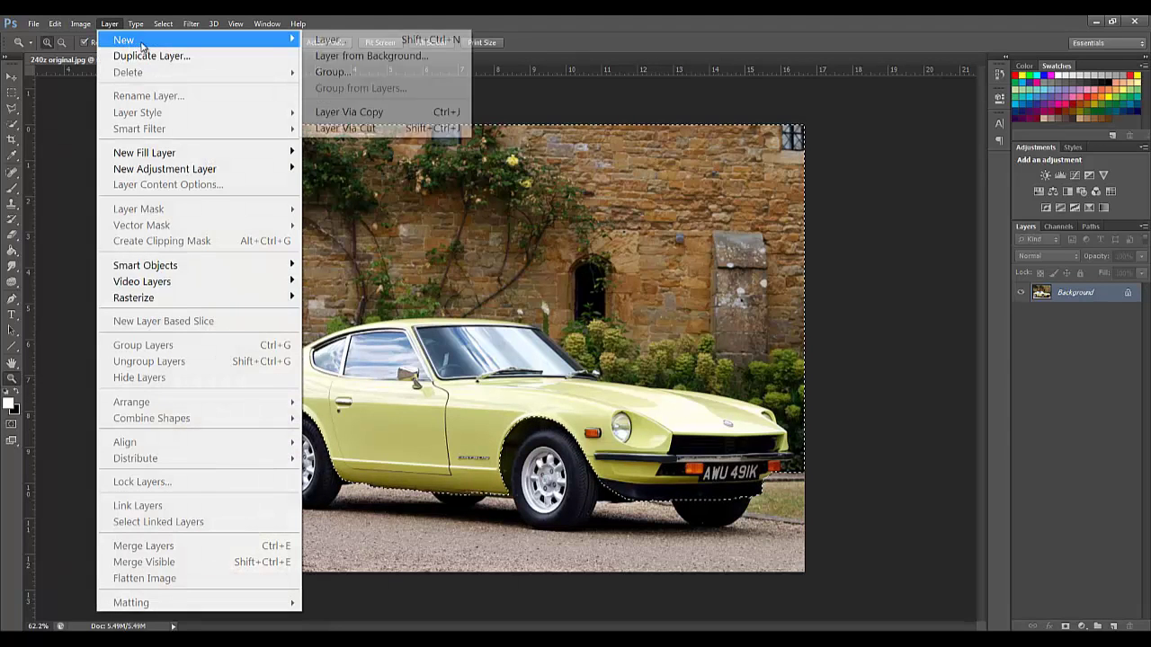
left_click(358, 128)
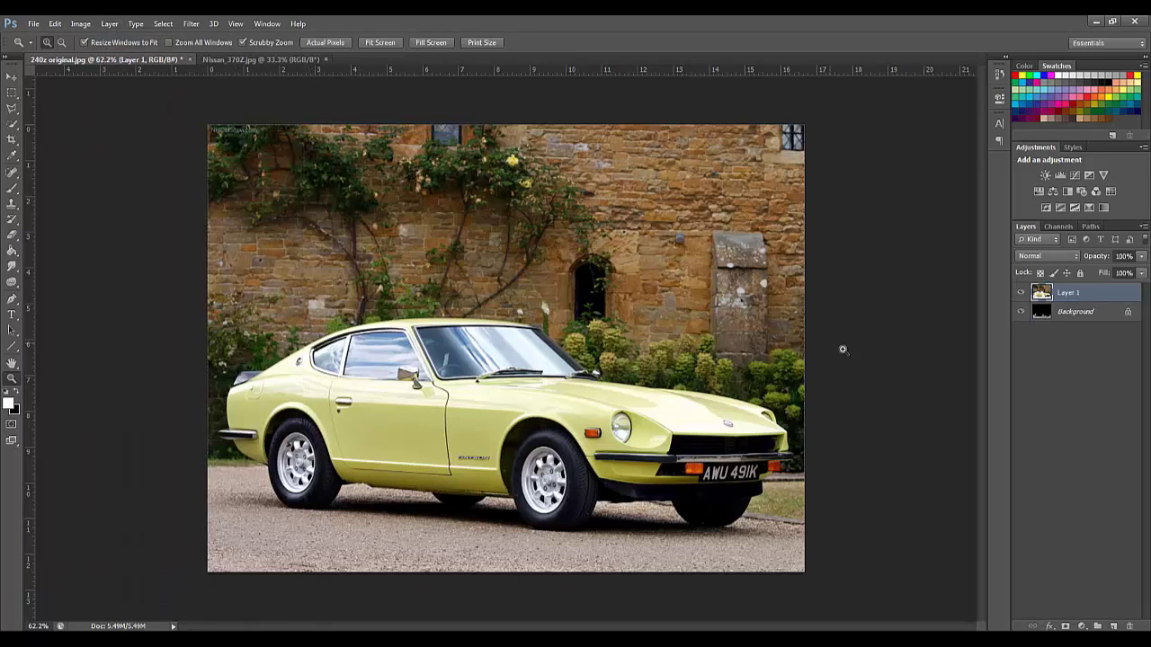
Toggle the visibility of the new layer and the background in turn to check the cut-out.
left_click(1021, 293)
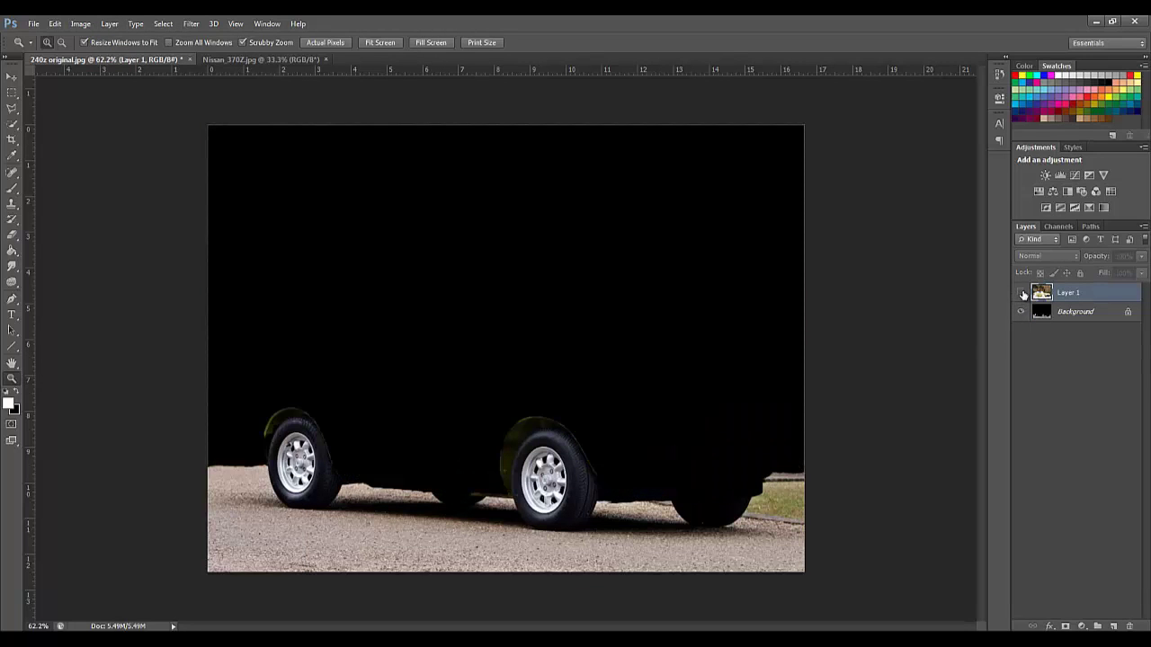
left_click(1021, 293)
left_click(1022, 311)
left_click(1023, 312)
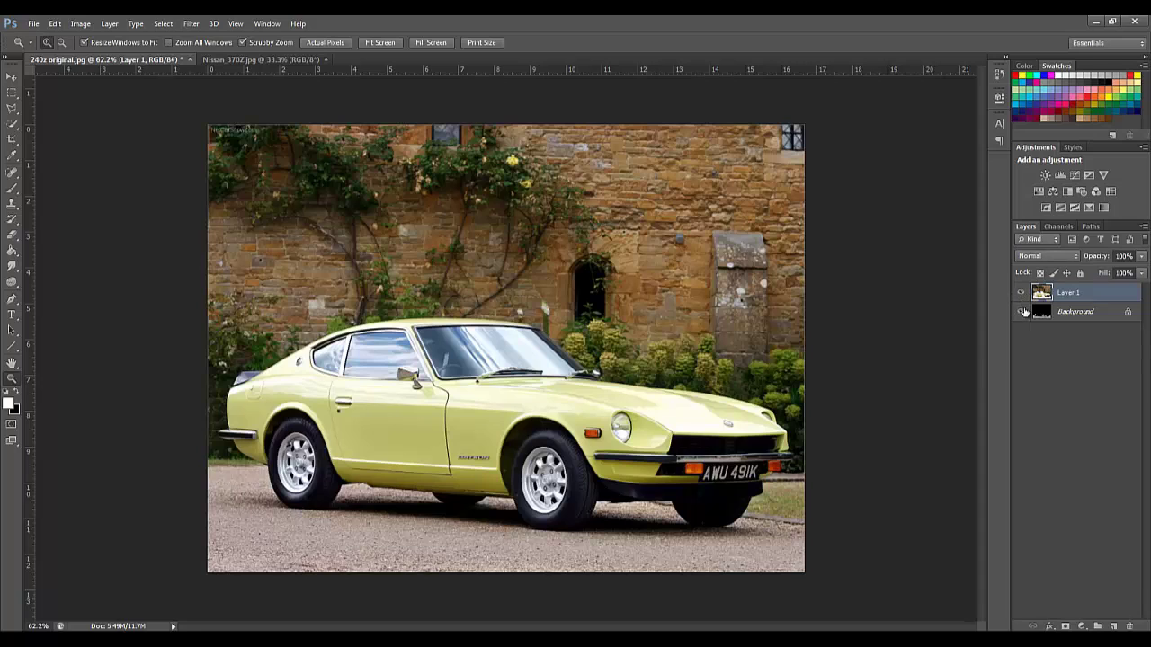
key("F9")
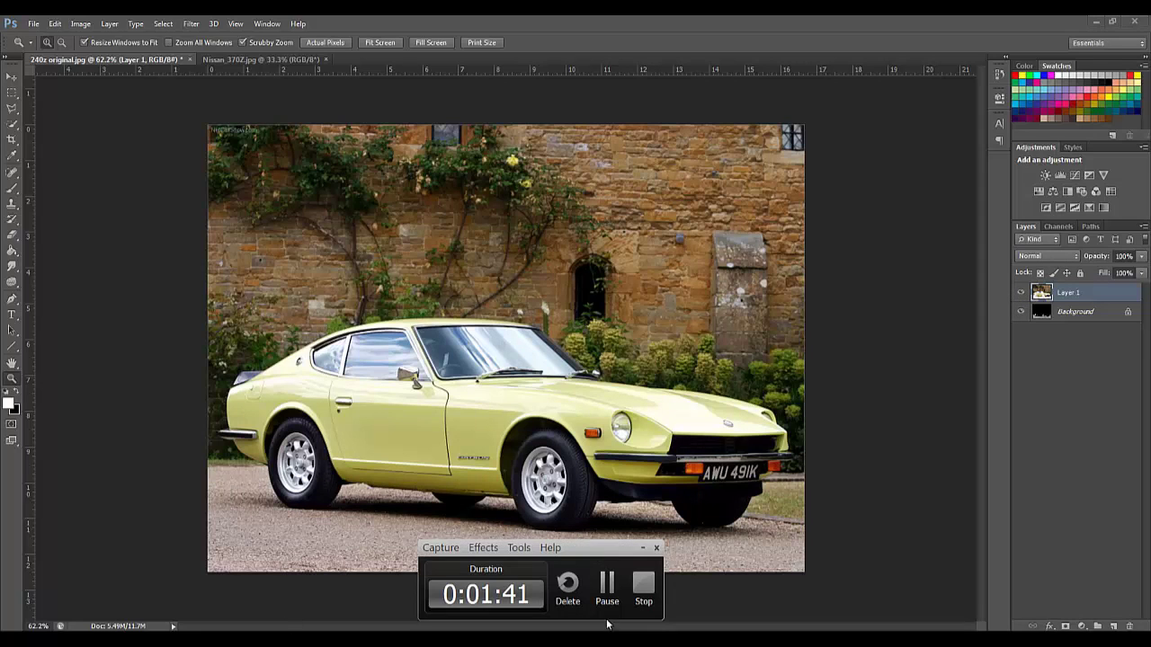
left_click(606, 589)
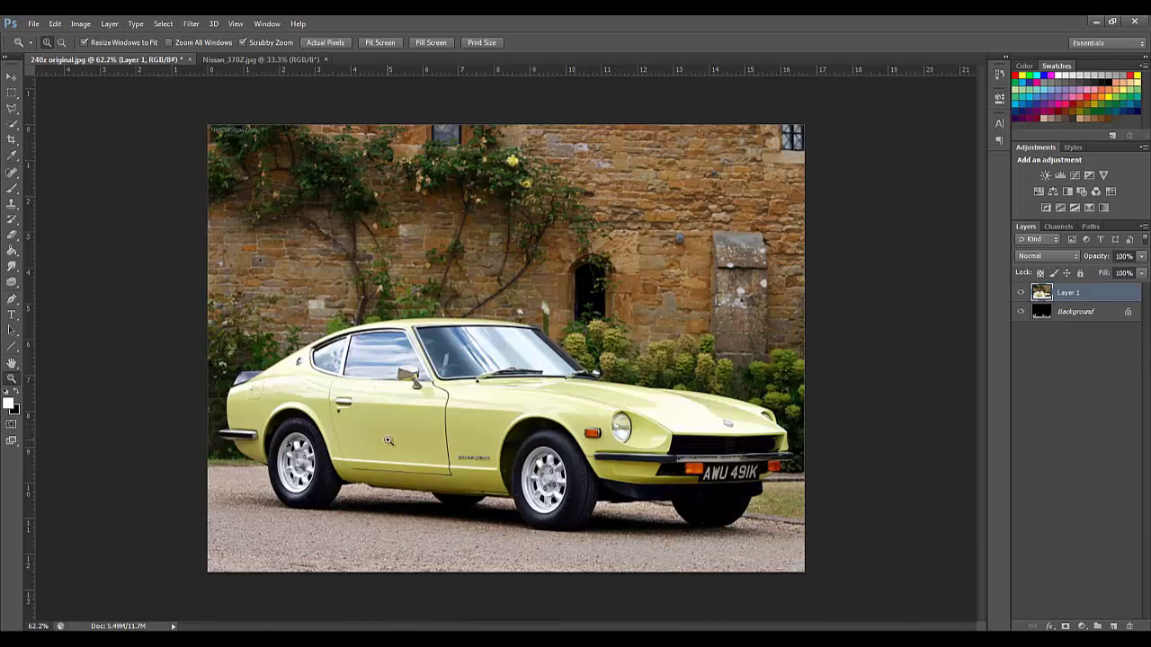
Switch to Nissan_370Z.jpg and quick-select the black car's front wheel and tyre.
left_click(236, 59)
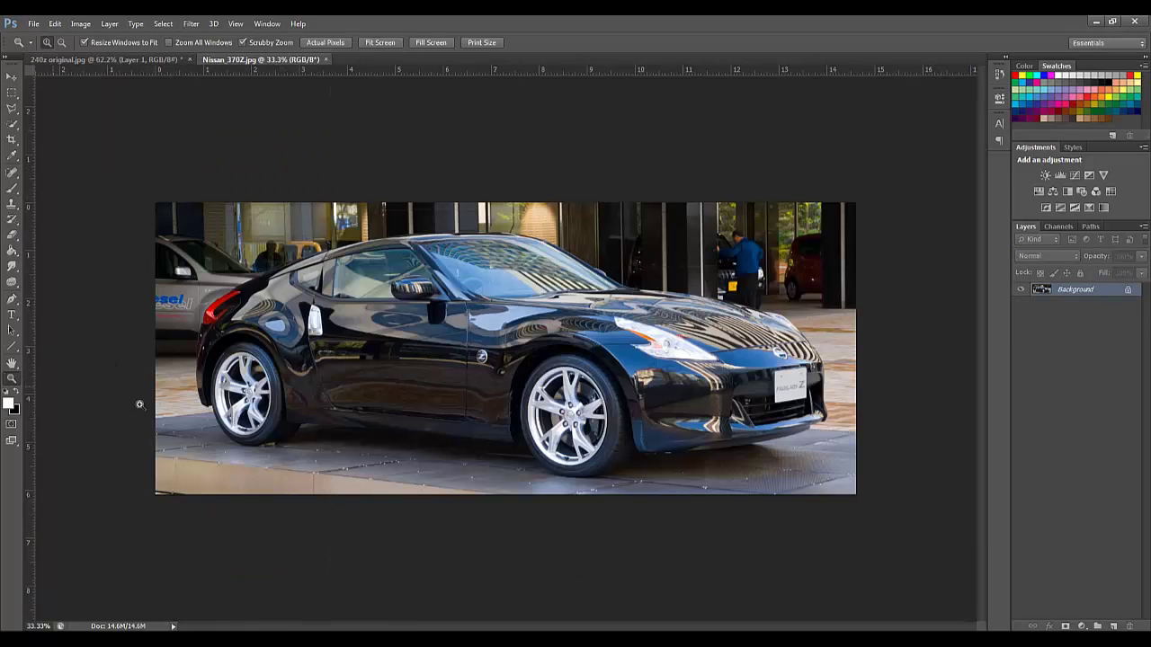
left_click_drag(573, 426, 674, 426)
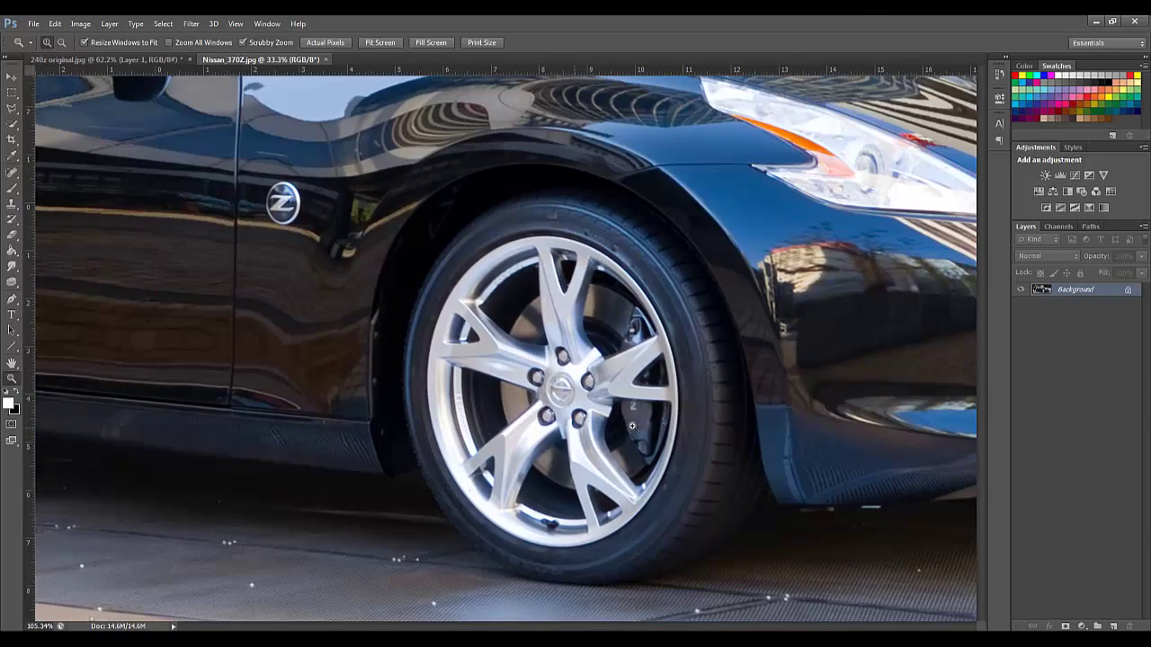
left_click(14, 190)
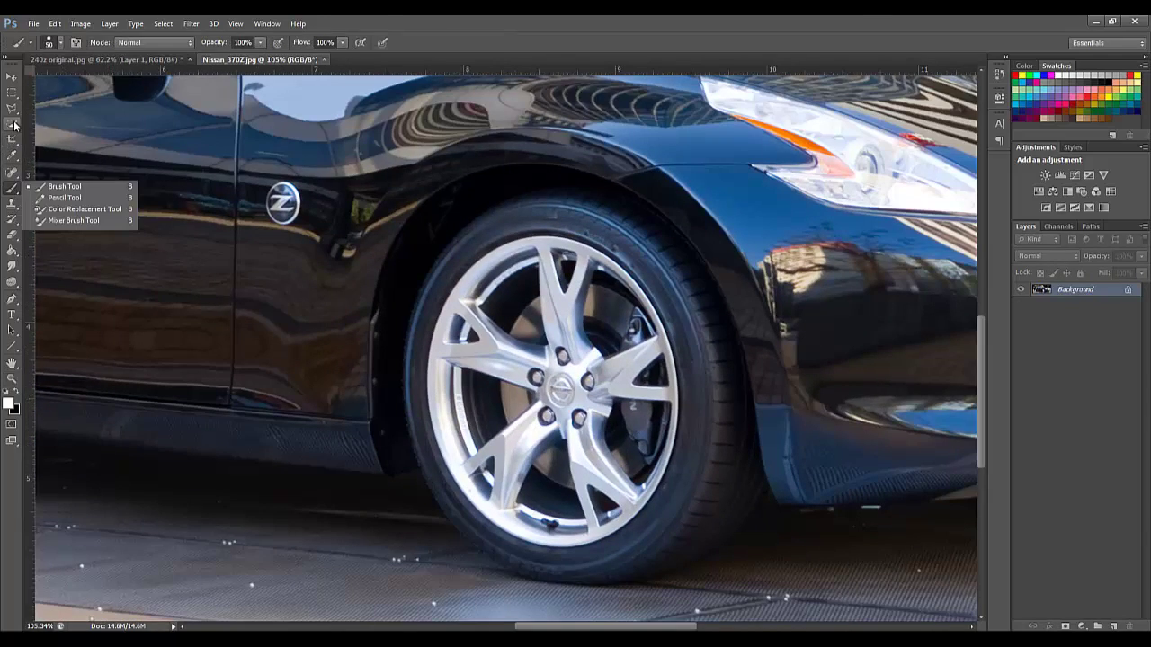
left_click(13, 125)
mouse_move(521, 396)
left_mouse_down()
mouse_move(469, 393)
mouse_move(449, 375)
mouse_move(456, 314)
mouse_move(514, 257)
mouse_move(557, 241)
mouse_move(605, 254)
mouse_move(674, 363)
mouse_move(697, 508)
mouse_move(550, 516)
mouse_move(471, 482)
mouse_move(460, 428)
mouse_move(474, 340)
mouse_move(528, 258)
left_mouse_up()
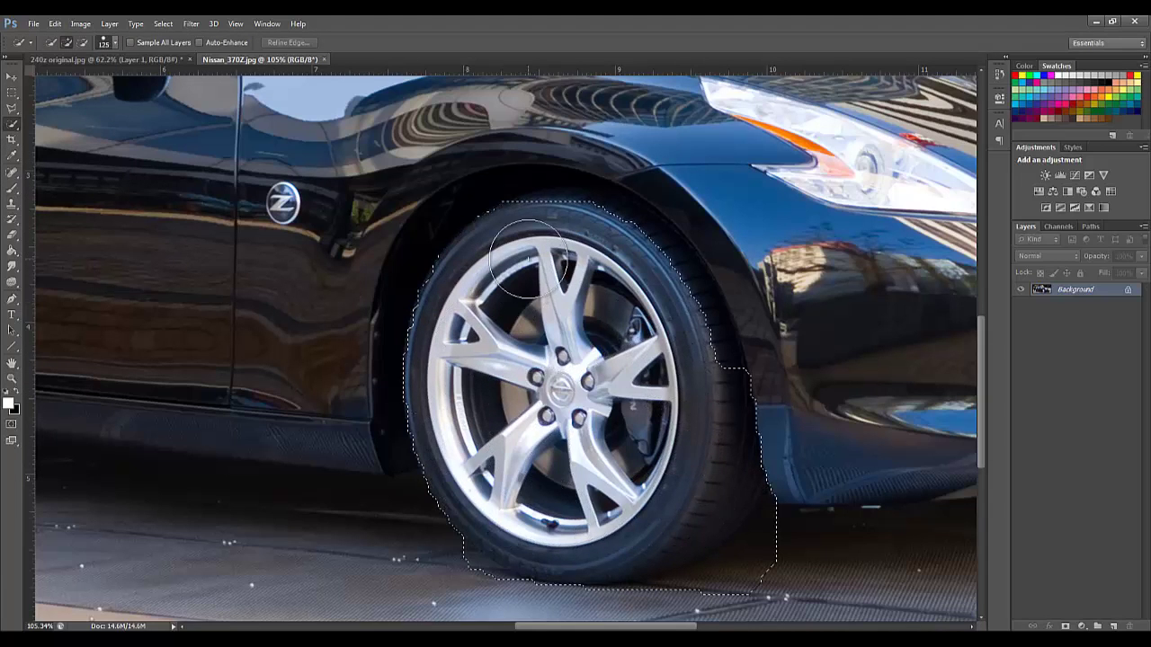
Turn the wheel selection into a quick mask and paint mask over the ground areas below and beside the tyre.
left_click(11, 424)
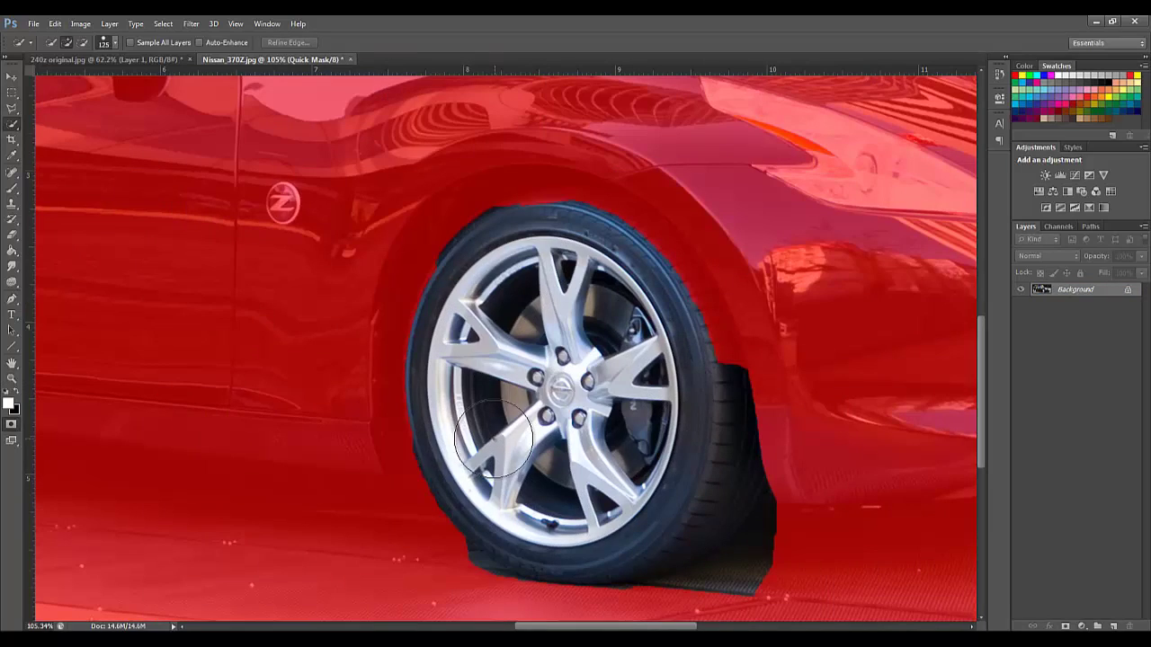
left_click(12, 187)
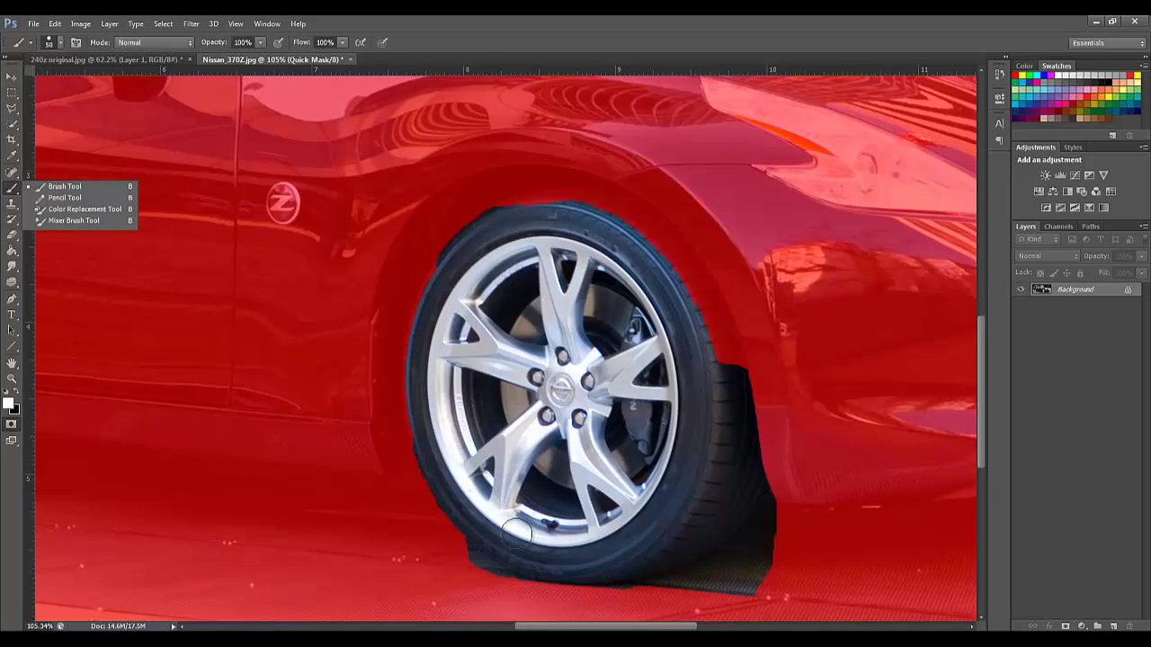
key("x")
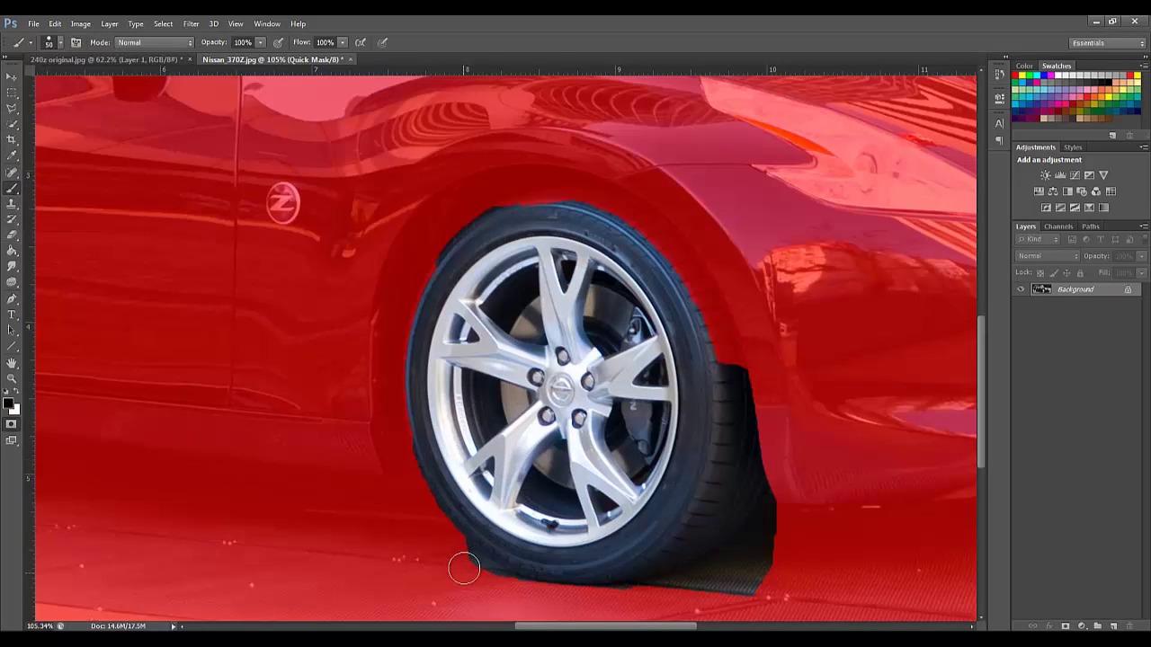
mouse_move(458, 557)
left_mouse_down()
mouse_move(528, 599)
mouse_move(612, 611)
mouse_move(728, 570)
mouse_move(784, 492)
mouse_move(737, 596)
mouse_move(747, 563)
left_mouse_up()
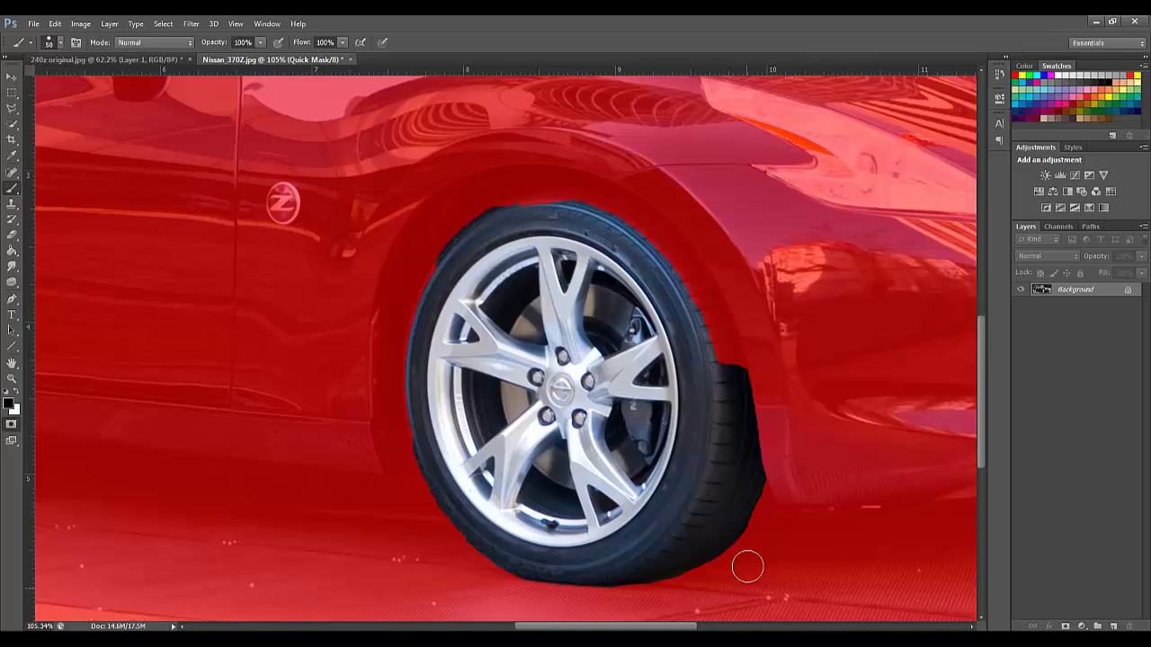
Clear the mask from the dark wheel arch around the tyre, and mask the fender edge towards the headlight again.
key("x")
mouse_move(432, 456)
left_mouse_down()
mouse_move(401, 383)
mouse_move(411, 290)
mouse_move(451, 220)
mouse_move(512, 194)
mouse_move(614, 200)
mouse_move(676, 260)
mouse_move(736, 372)
mouse_move(736, 341)
mouse_move(694, 253)
mouse_move(594, 197)
left_mouse_up()
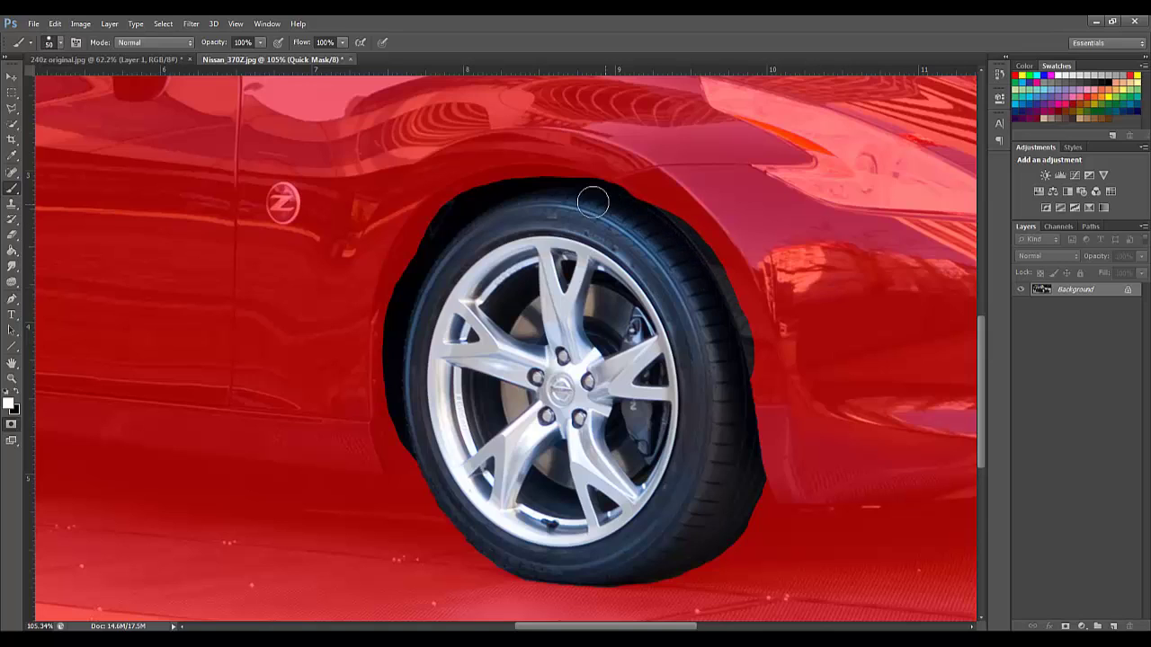
key("x")
left_click_drag(693, 200, 776, 368)
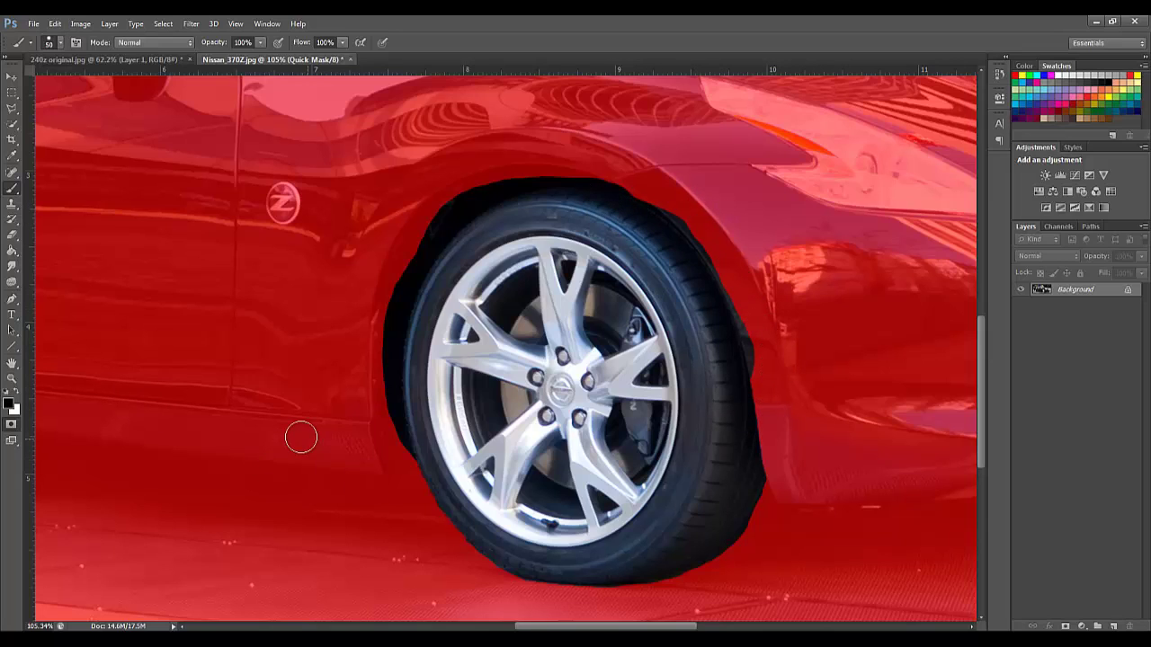
Convert the quick mask back to a selection and copy the selected front wheel.
left_click(11, 423)
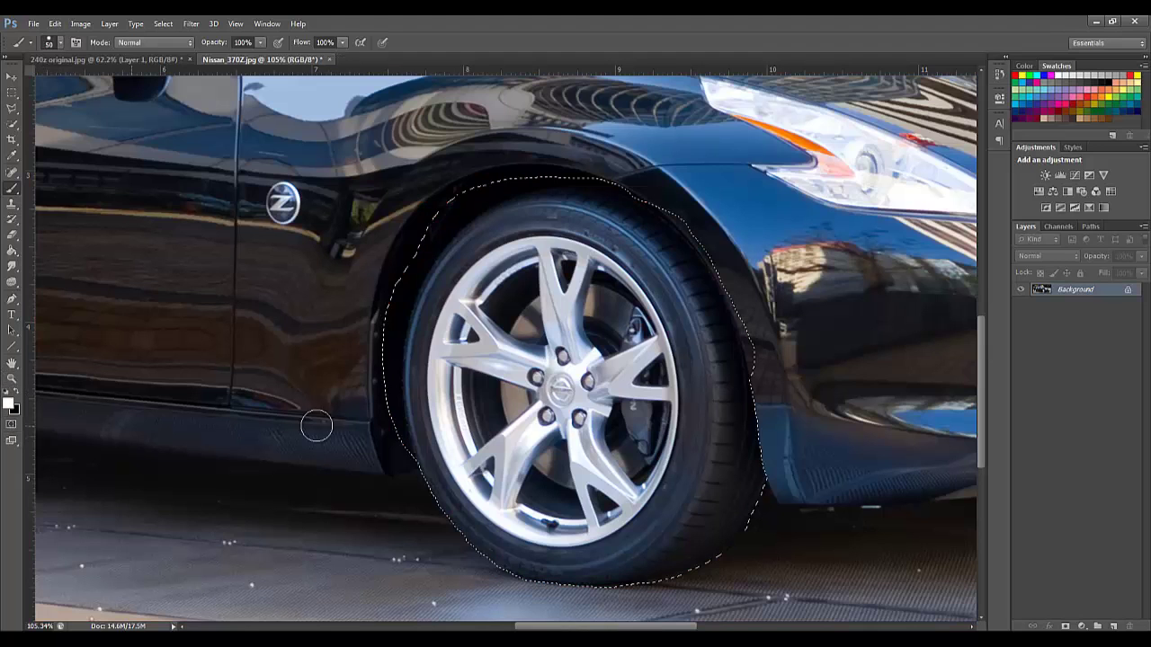
left_click(55, 24)
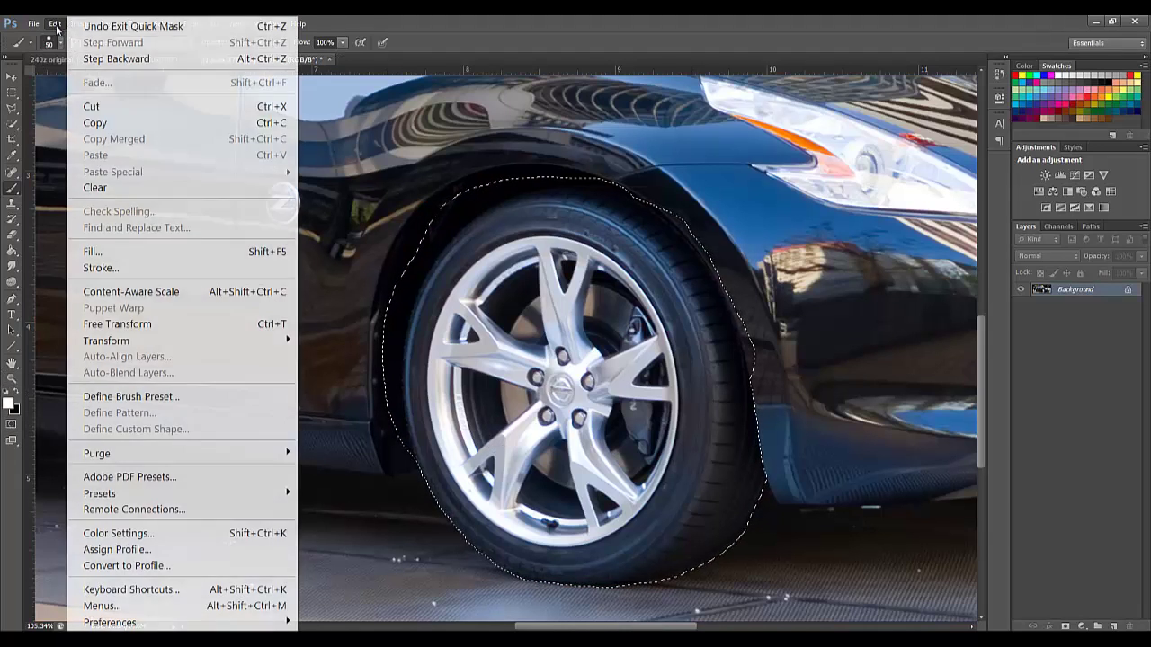
left_click(81, 119)
In 240z original.jpg, add a new layer directly beneath Layer 1 and paste the copied wheel there.
key("ctrl+Tab")
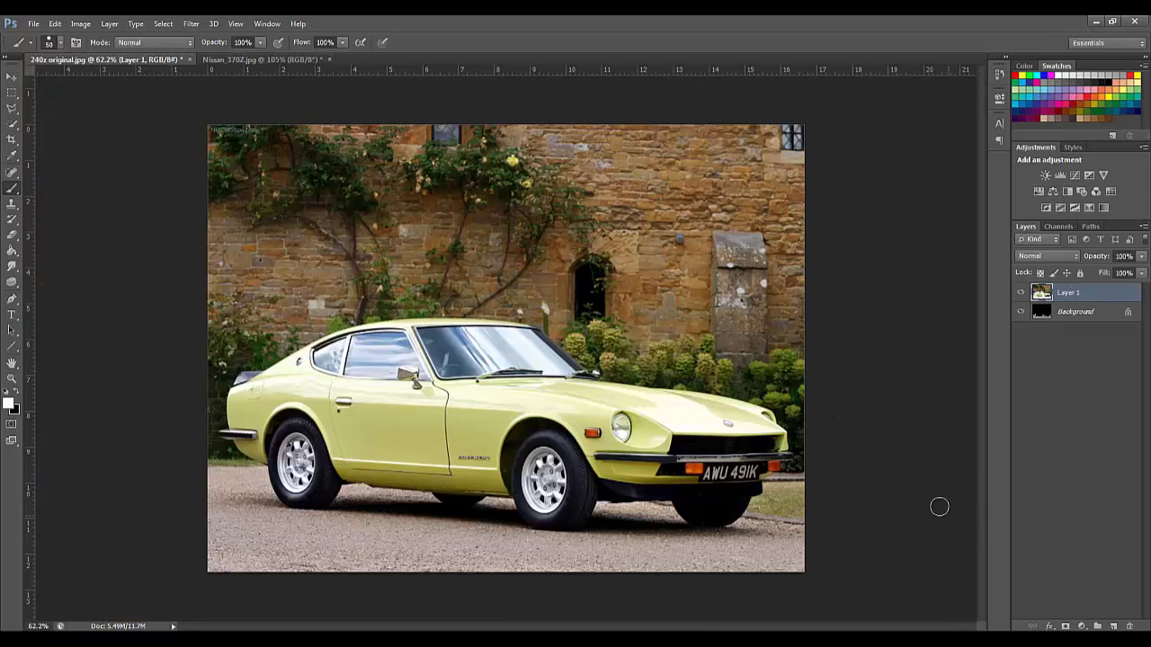
left_click(1115, 626)
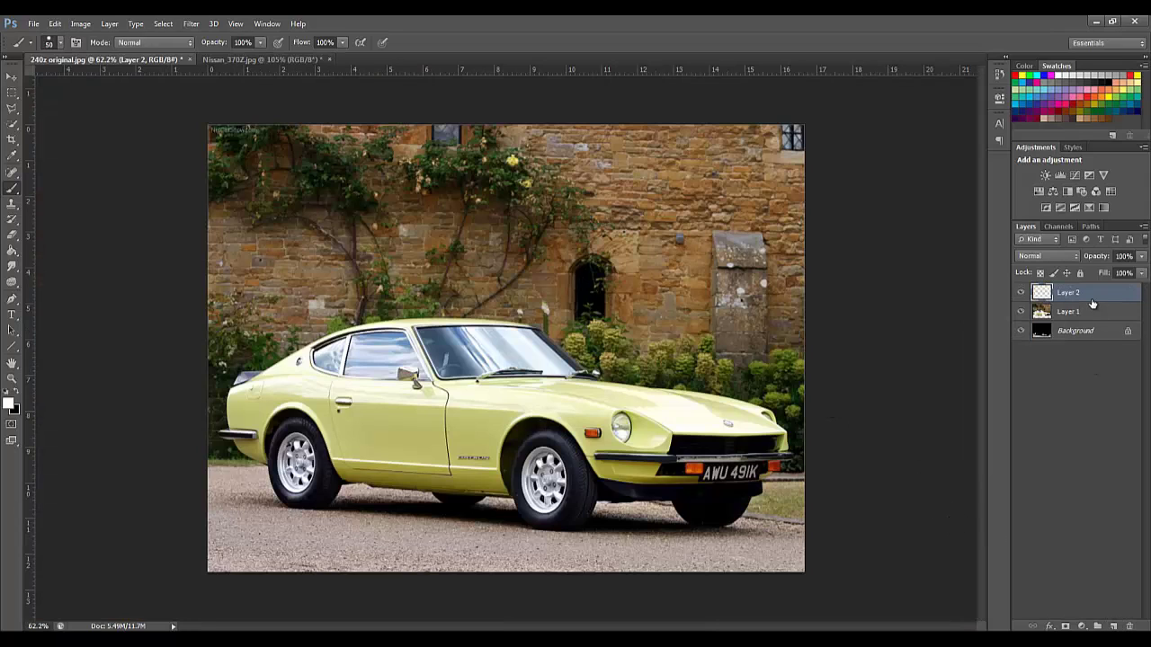
left_click_drag(1091, 299, 1074, 322)
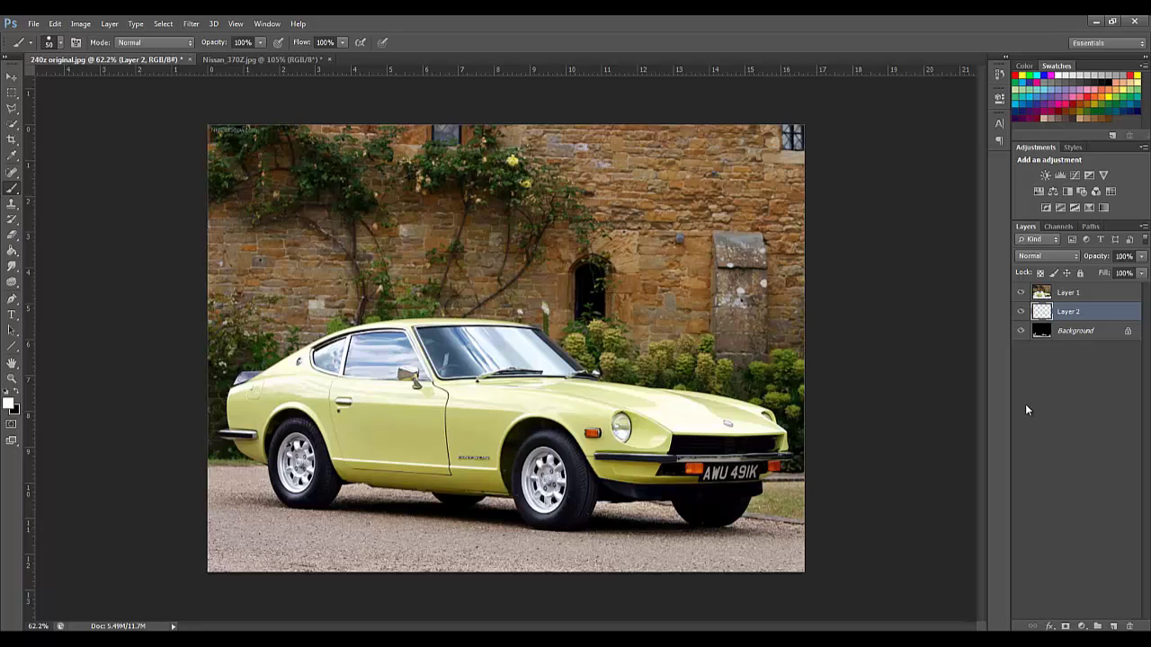
key("ctrl+v")
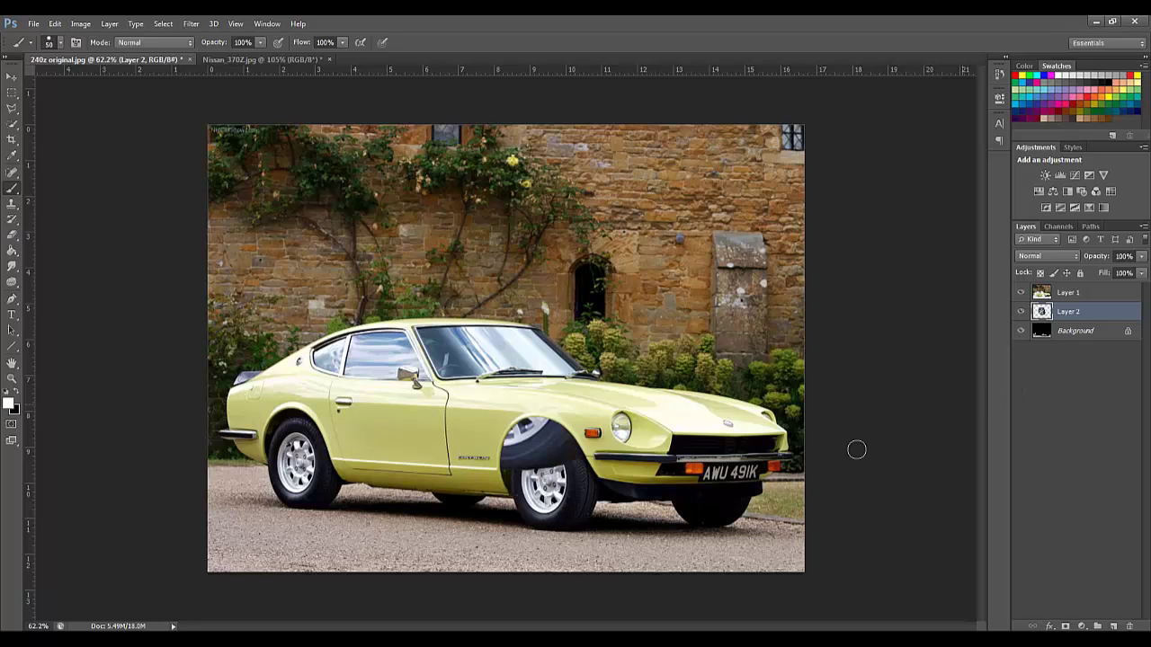
Scale the pasted wheel to about 44.5% and position it inside the yellow car's front wheel arch.
left_click(9, 78)
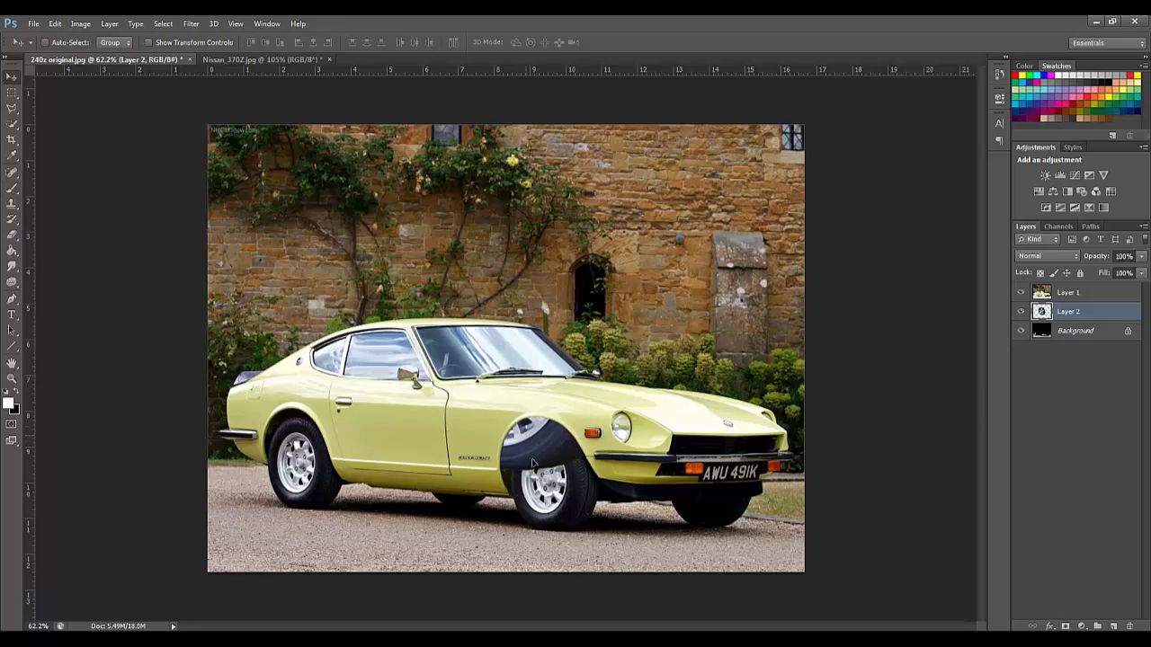
left_click_drag(532, 463, 441, 360)
left_click(149, 43)
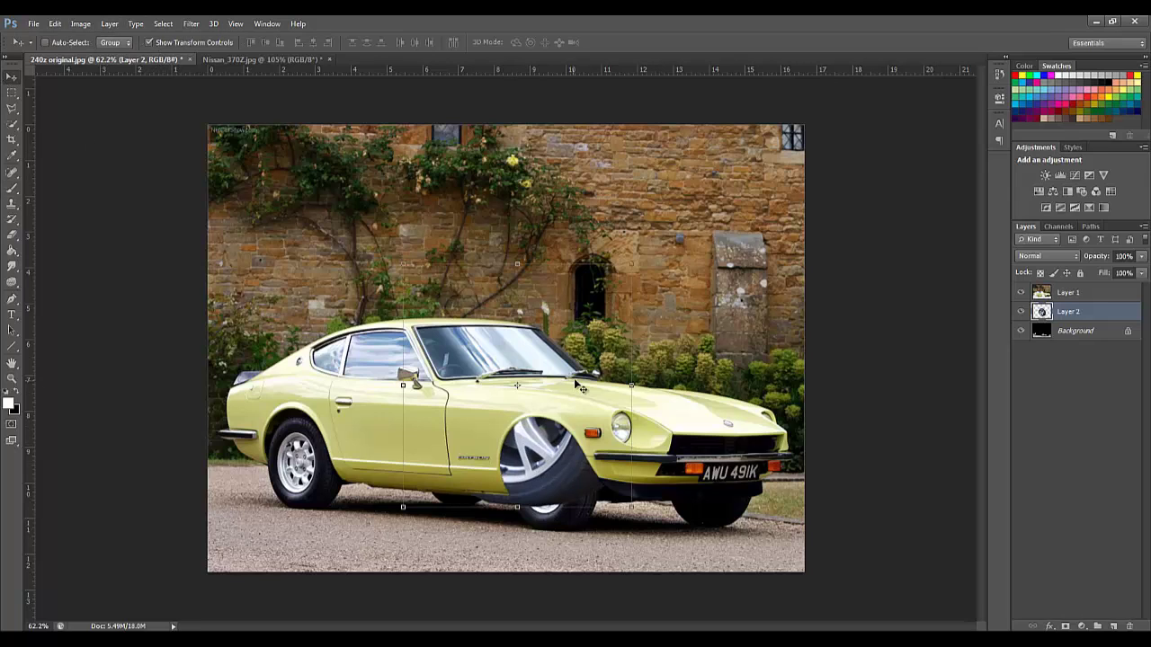
left_click_drag(632, 265, 536, 367)
left_click_drag(481, 450, 573, 461)
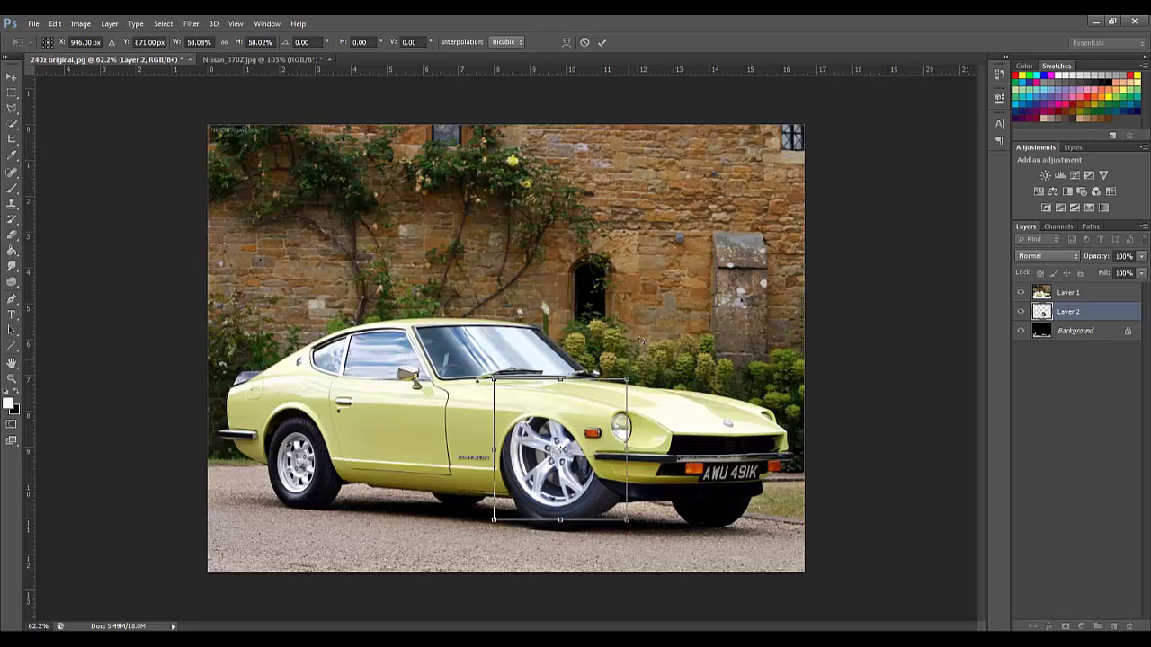
left_click_drag(631, 378, 607, 400)
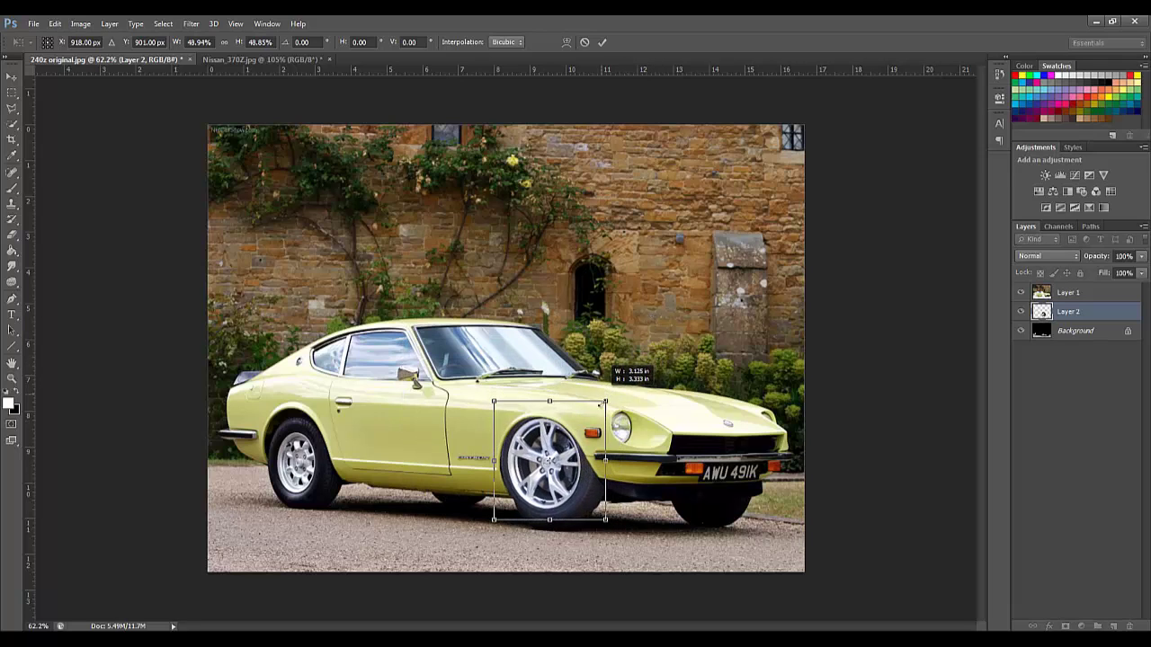
left_click_drag(570, 452, 604, 419)
left_click_drag(576, 490, 582, 488)
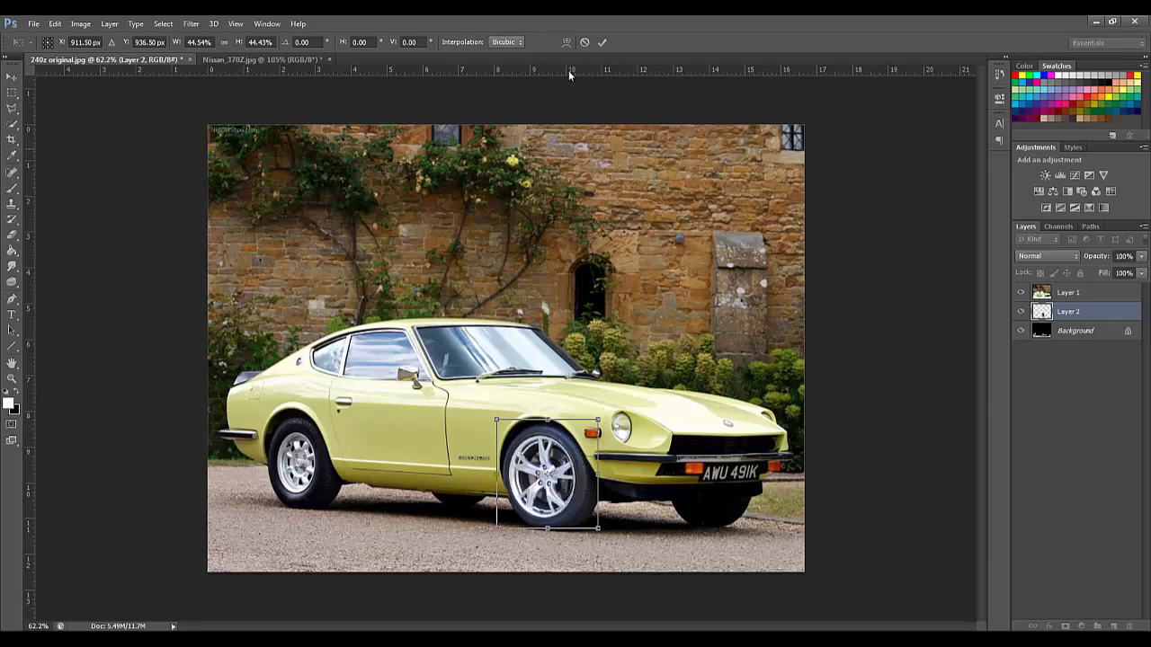
left_click(601, 41)
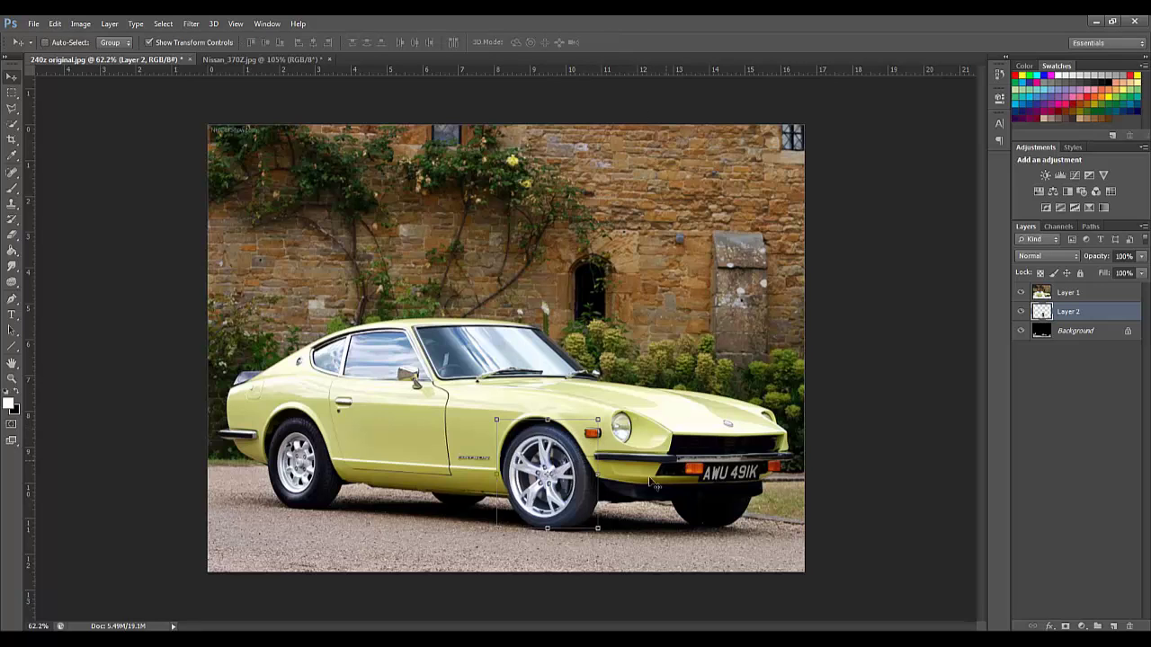
Distort the wheel by shifting its upper edge slightly towards the car's front, for a horizontal skew of -1.90.
left_click(54, 23)
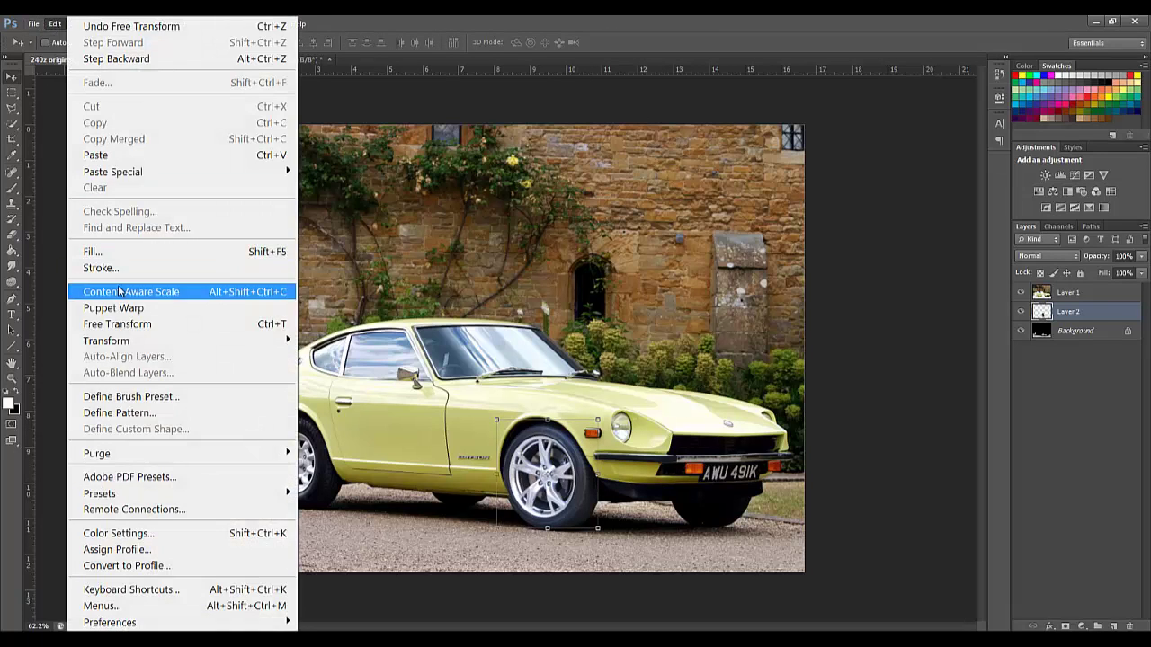
mouse_move(162, 342)
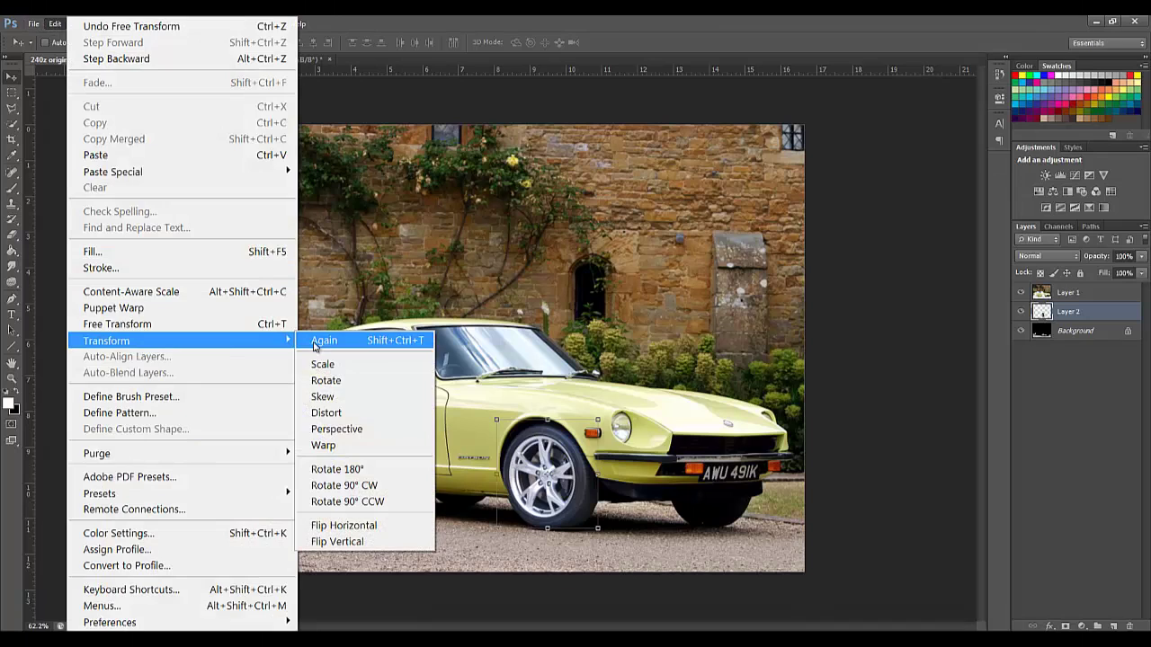
left_click(324, 413)
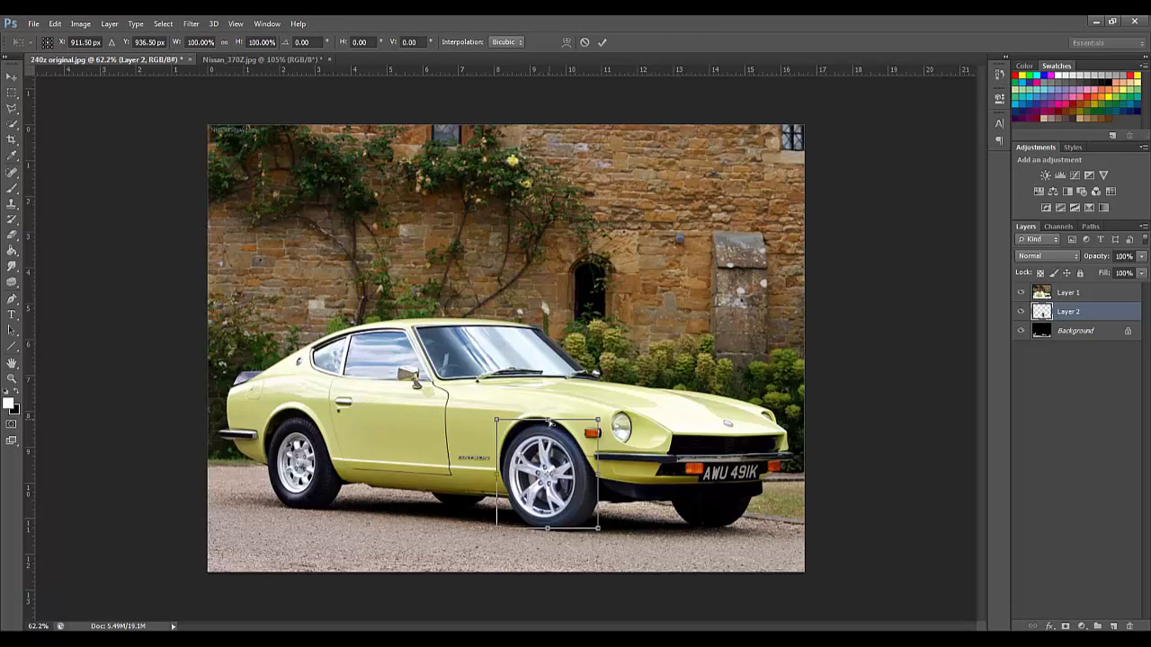
left_click_drag(549, 422, 554, 422)
left_click(602, 43)
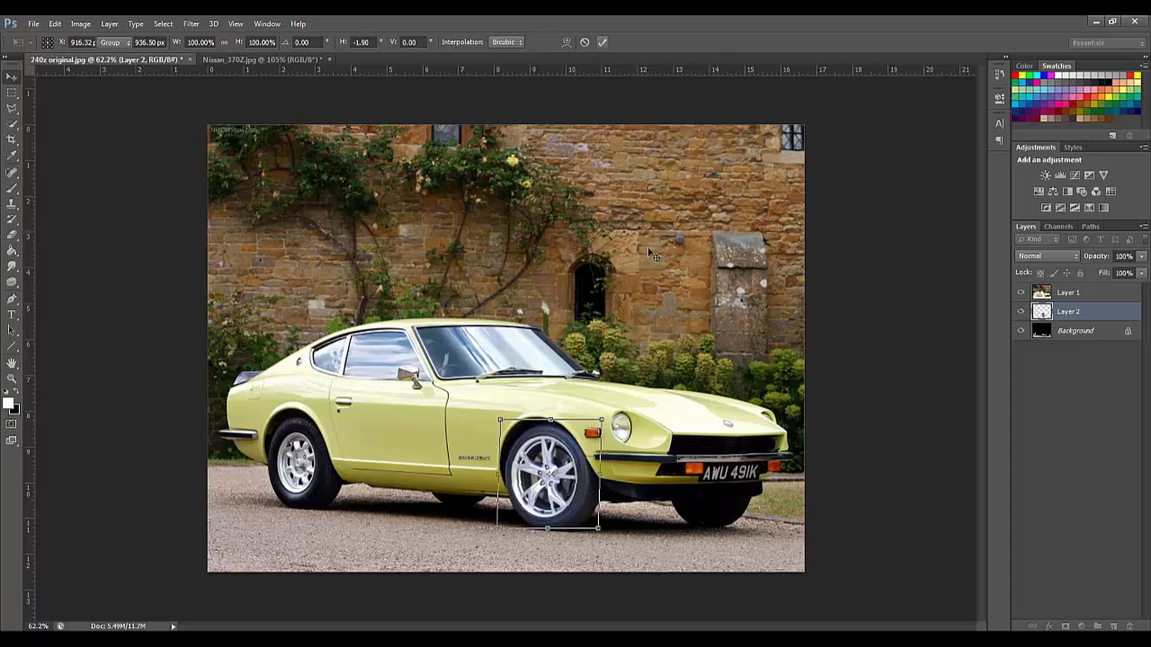
Nudge the new front wheel slightly lower in its arch and hide the transform controls.
left_click_drag(562, 484, 564, 487)
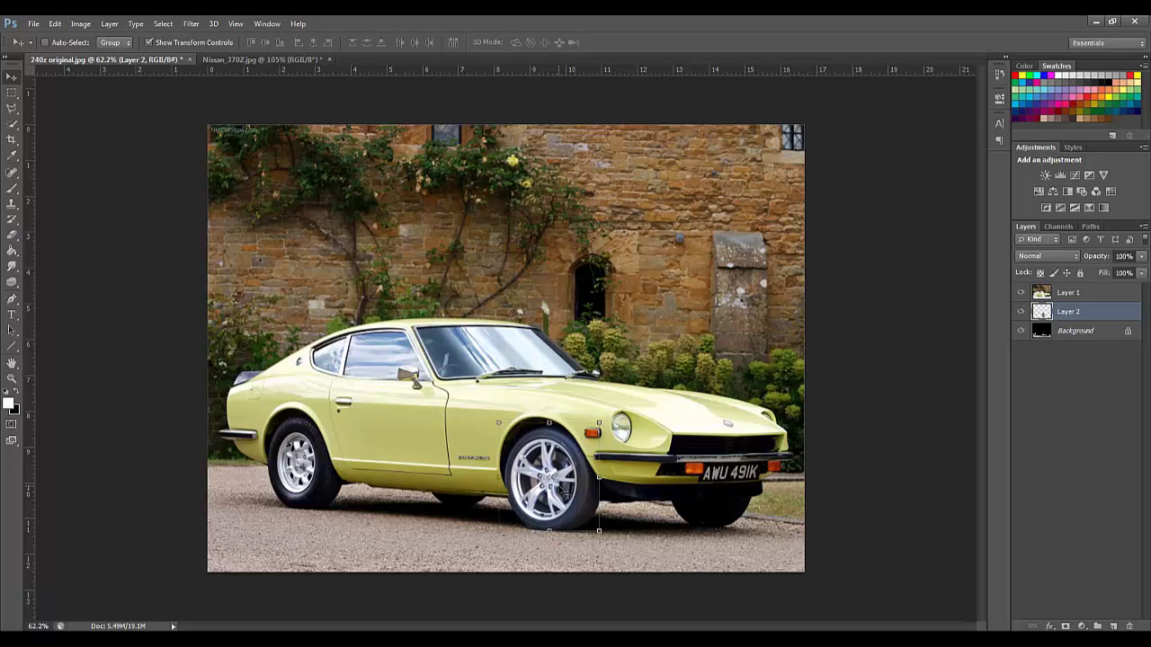
left_click(149, 42)
left_click(405, 640)
left_click(1105, 614)
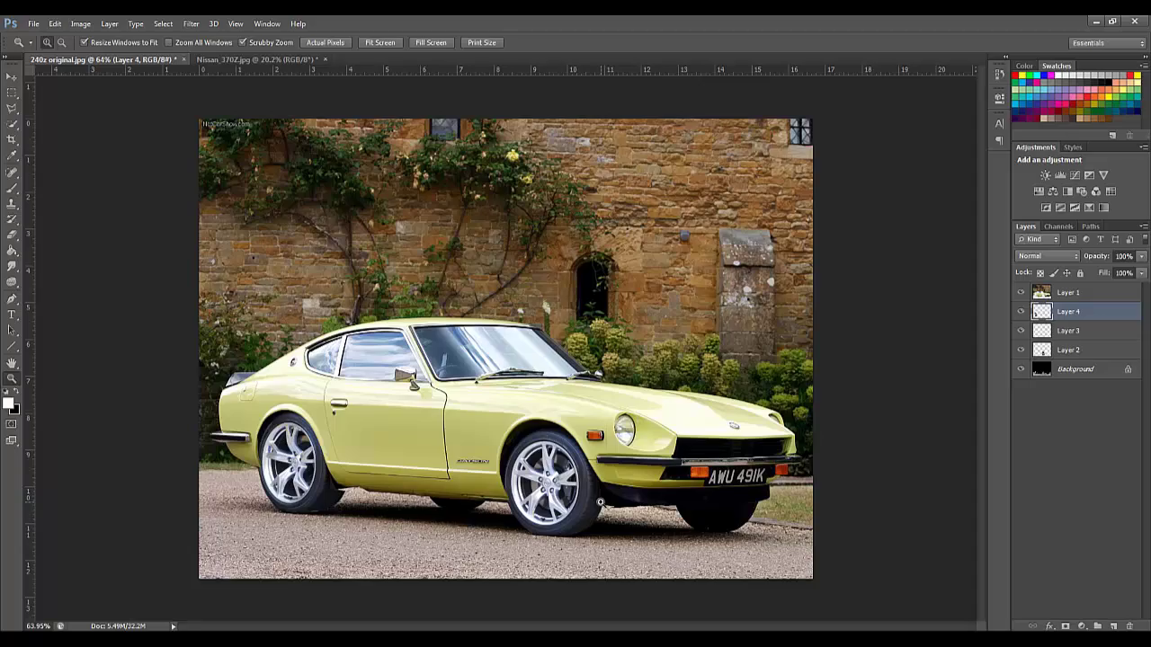
On Layer 2, clone dark tyre texture over the gravel edge and underbody gap beside the front tyre.
left_click_drag(621, 512, 705, 456)
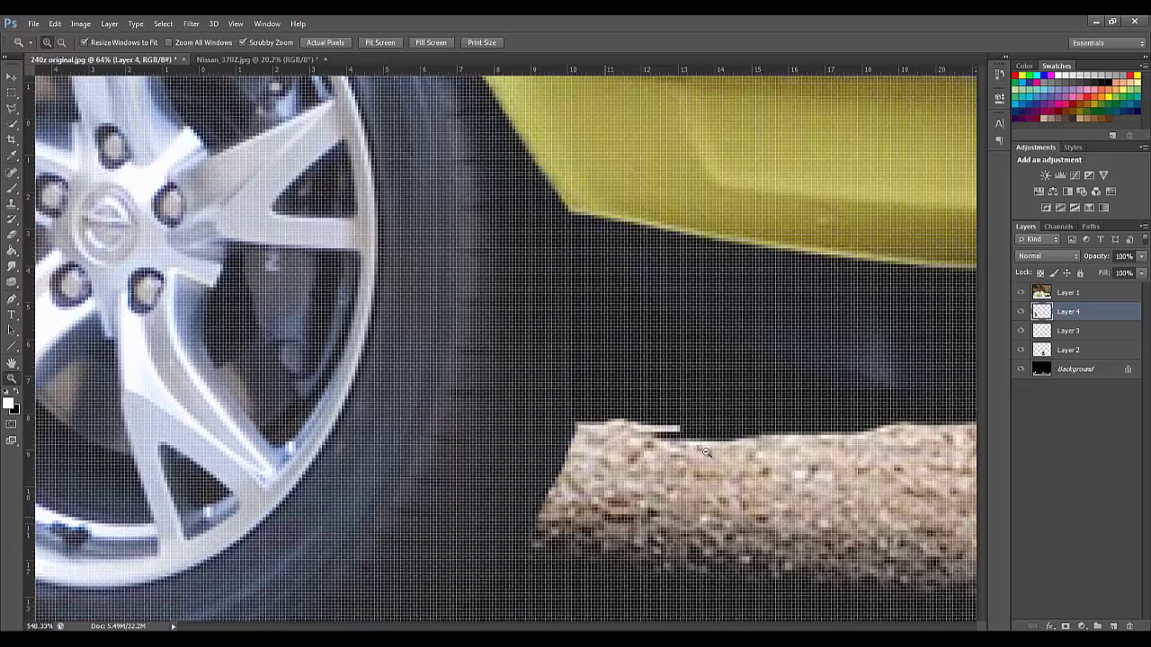
left_click(1091, 351)
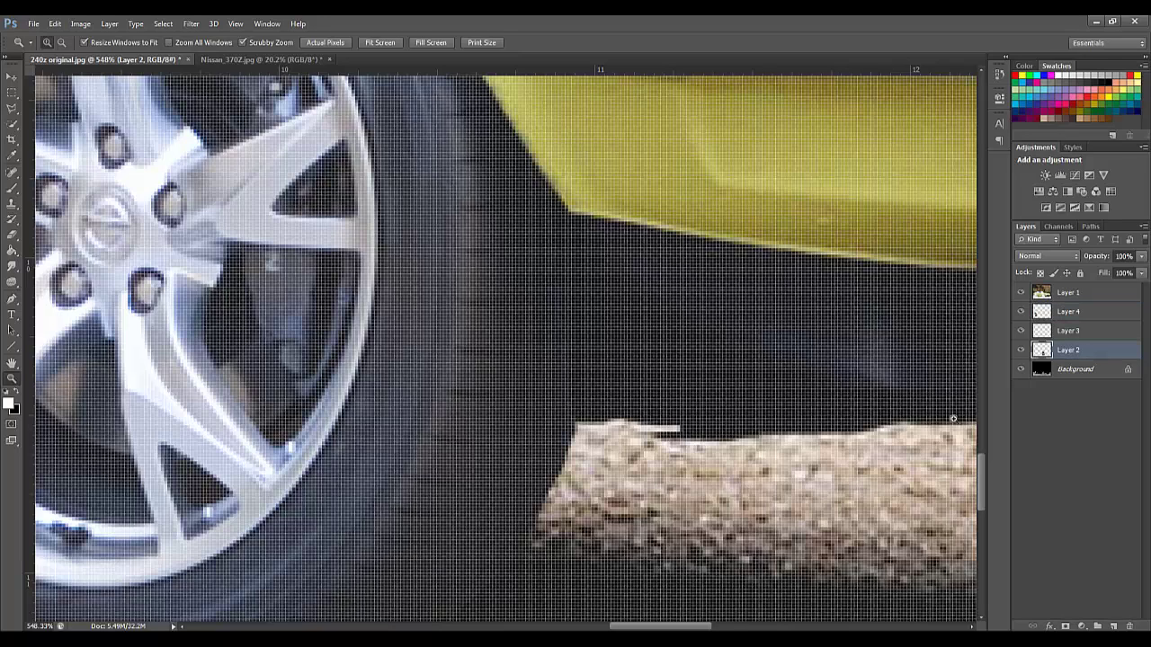
left_click(11, 204)
key("bracketright")
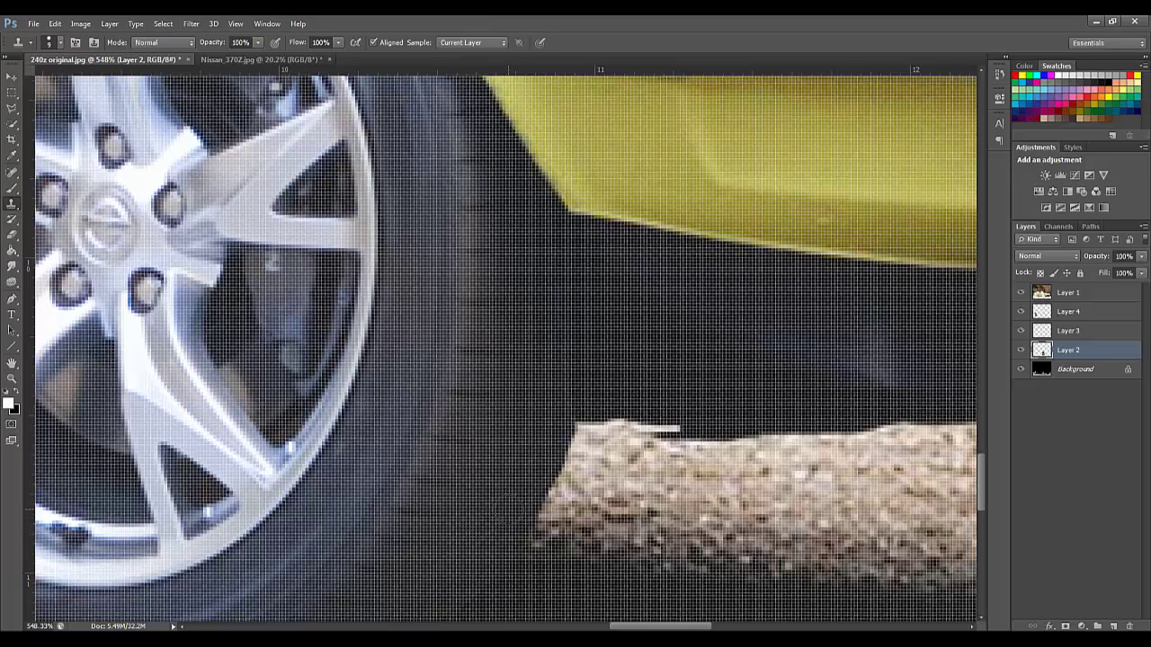
left_click(446, 553, "alt")
mouse_move(519, 542)
left_mouse_down()
mouse_move(617, 358)
mouse_move(568, 427)
mouse_move(578, 390)
left_mouse_up()
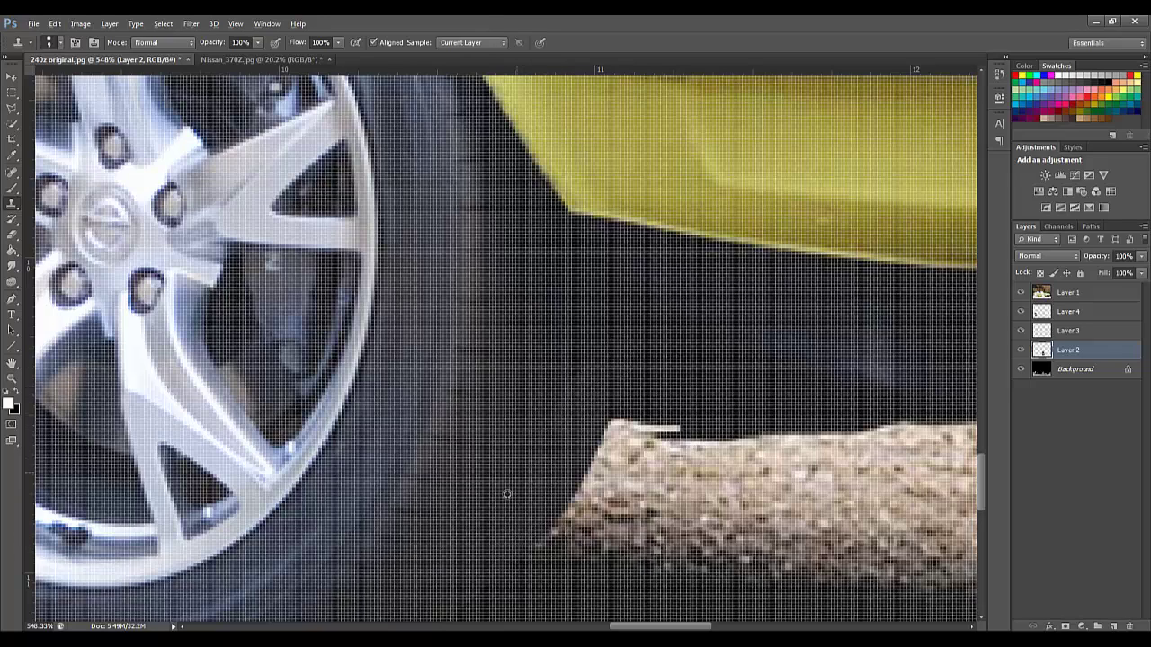
mouse_move(553, 407)
left_mouse_down()
mouse_move(583, 346)
mouse_move(576, 307)
mouse_move(613, 329)
left_mouse_up()
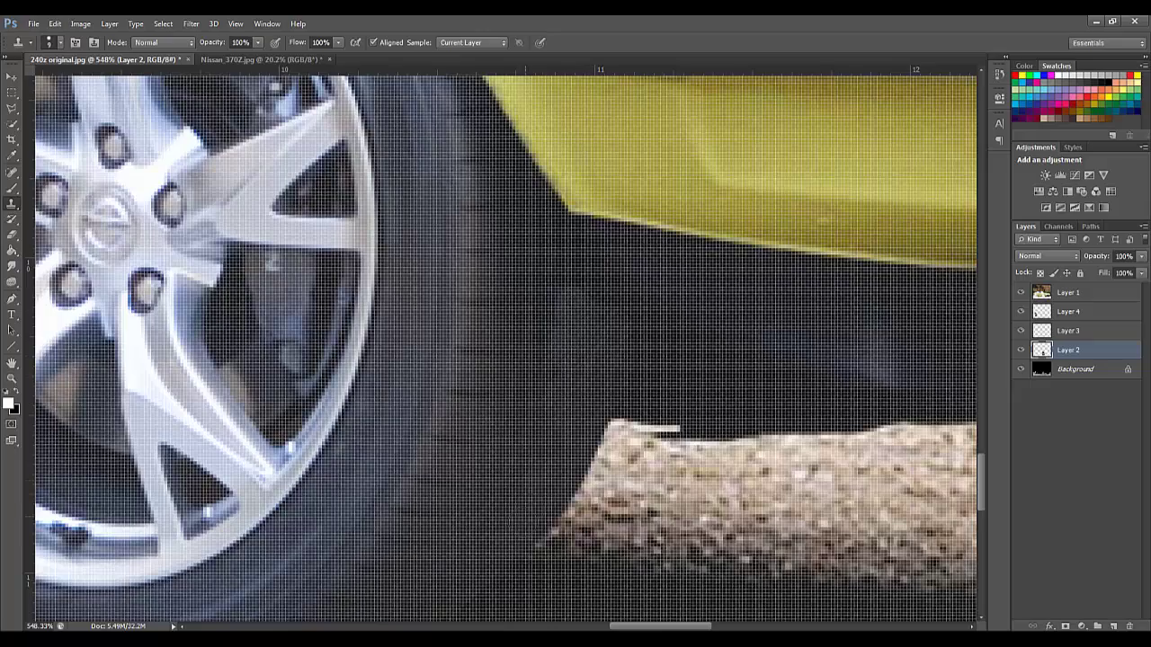
On Layer 4, clone dark tyre texture over the light gravel sliver between the rear tyre and the sill.
left_click(12, 377)
left_click_drag(489, 477, 414, 479)
left_click_drag(329, 496, 458, 444)
scroll(885, 398, "down", 2)
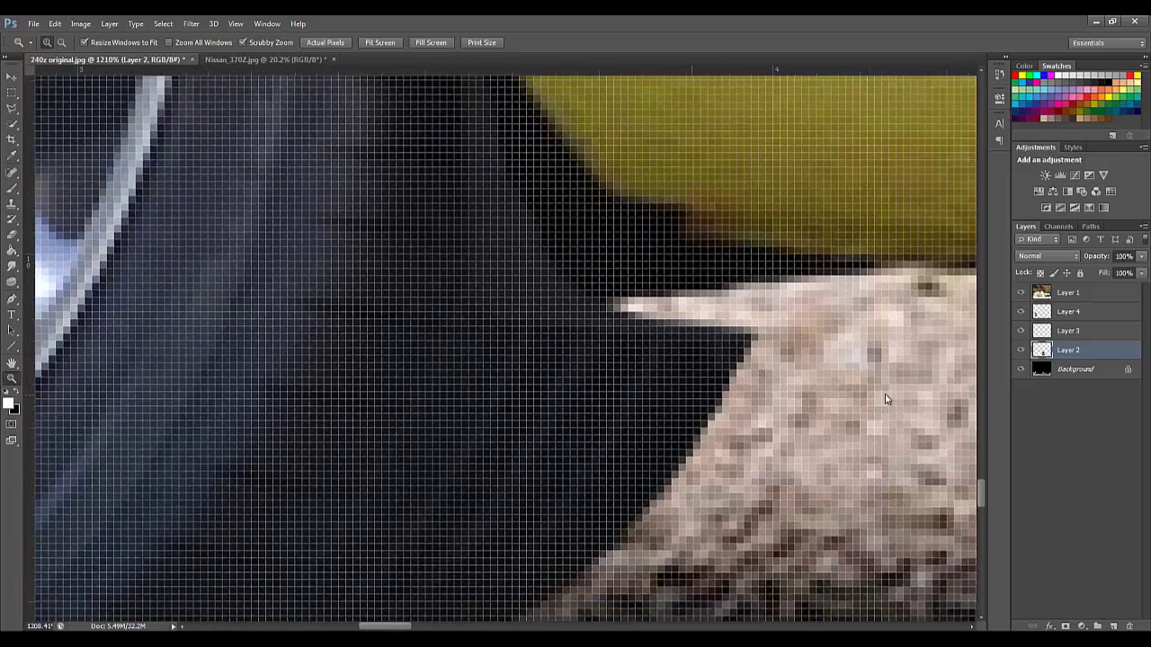
left_click(1105, 312)
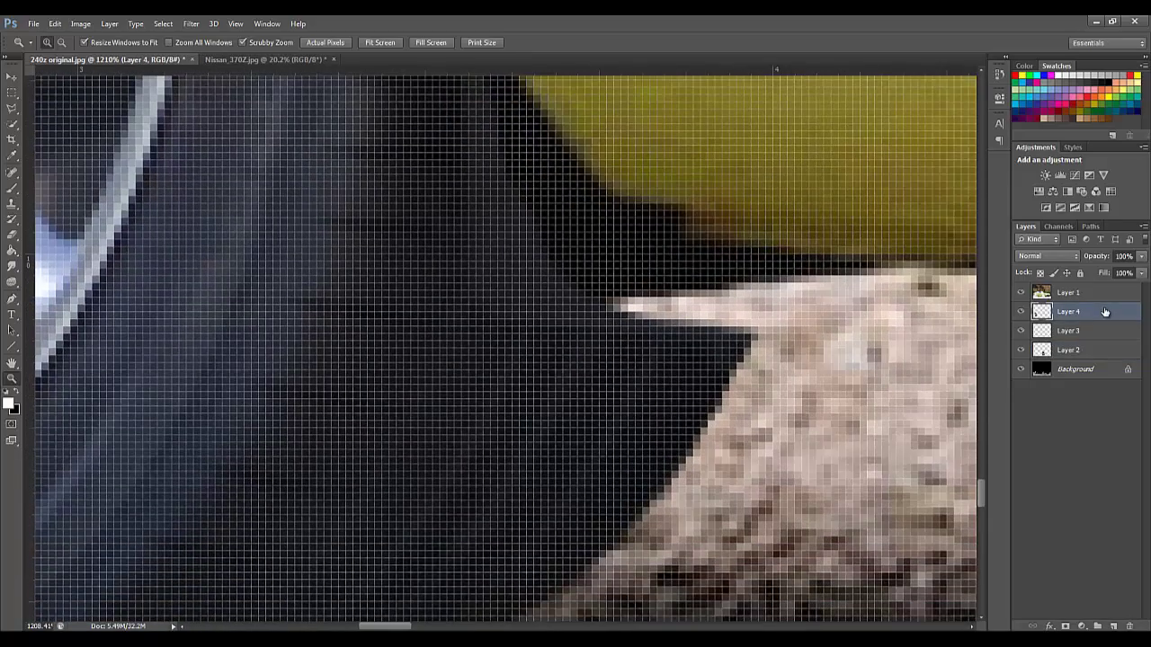
left_click(12, 203)
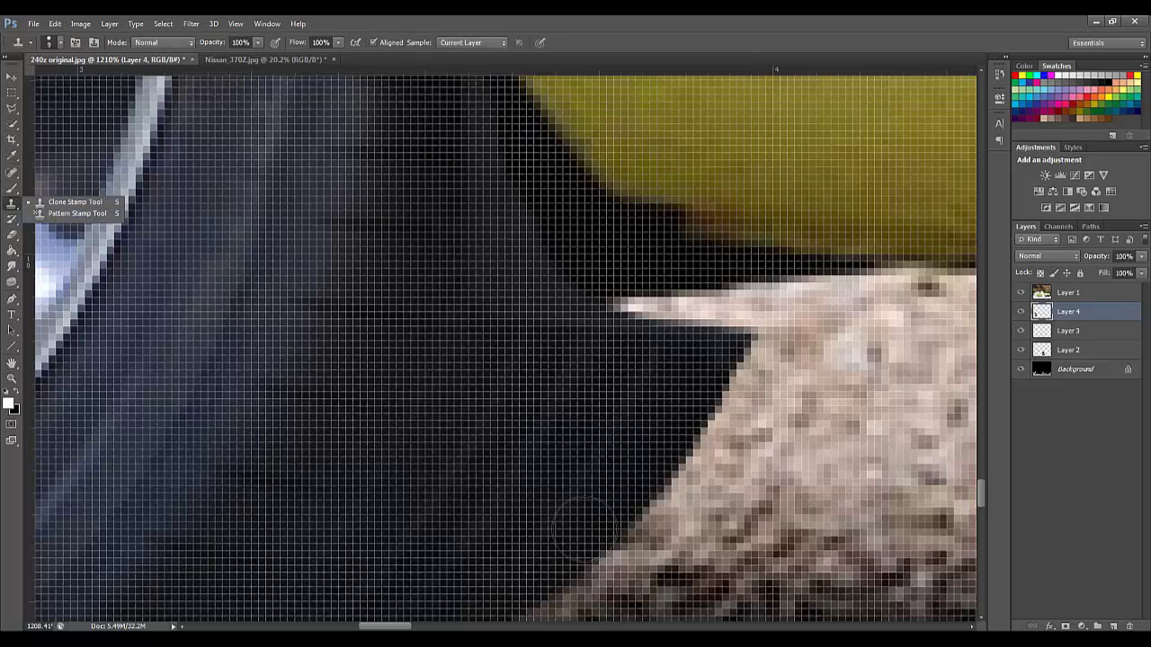
left_click(498, 500, "alt")
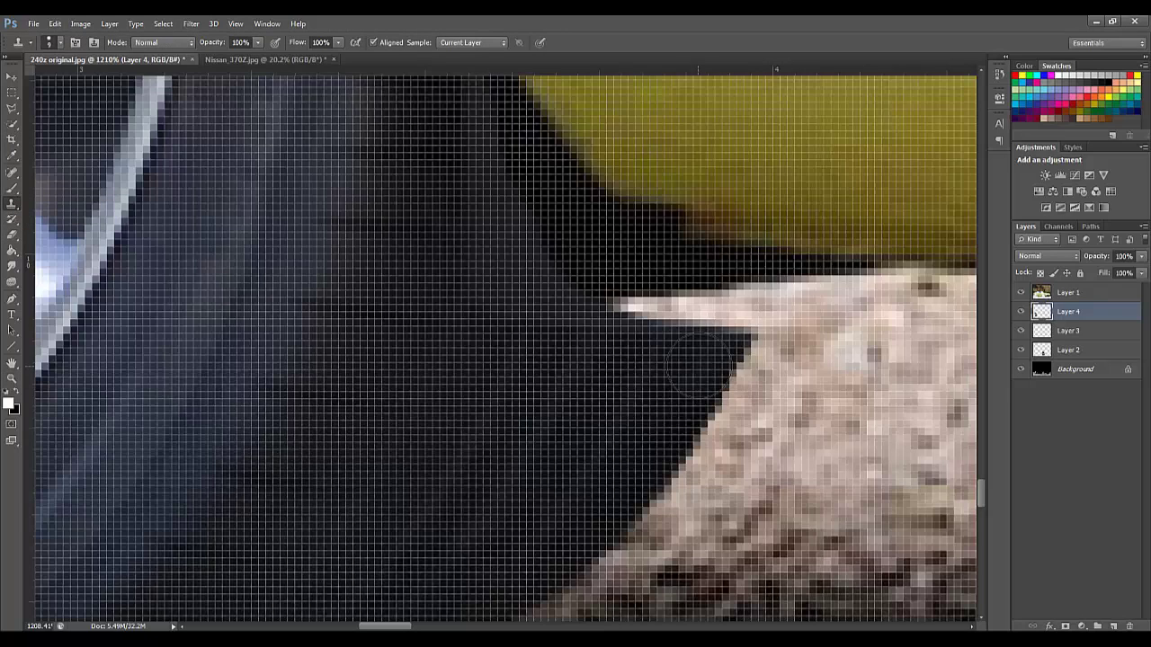
mouse_move(699, 364)
left_mouse_down()
mouse_move(736, 278)
mouse_move(679, 320)
mouse_move(672, 259)
mouse_move(654, 241)
mouse_move(594, 280)
mouse_move(563, 258)
mouse_move(559, 191)
left_mouse_up()
left_click(11, 379)
mouse_move(681, 478)
left_mouse_down()
mouse_move(503, 490)
mouse_move(613, 496)
left_mouse_up()
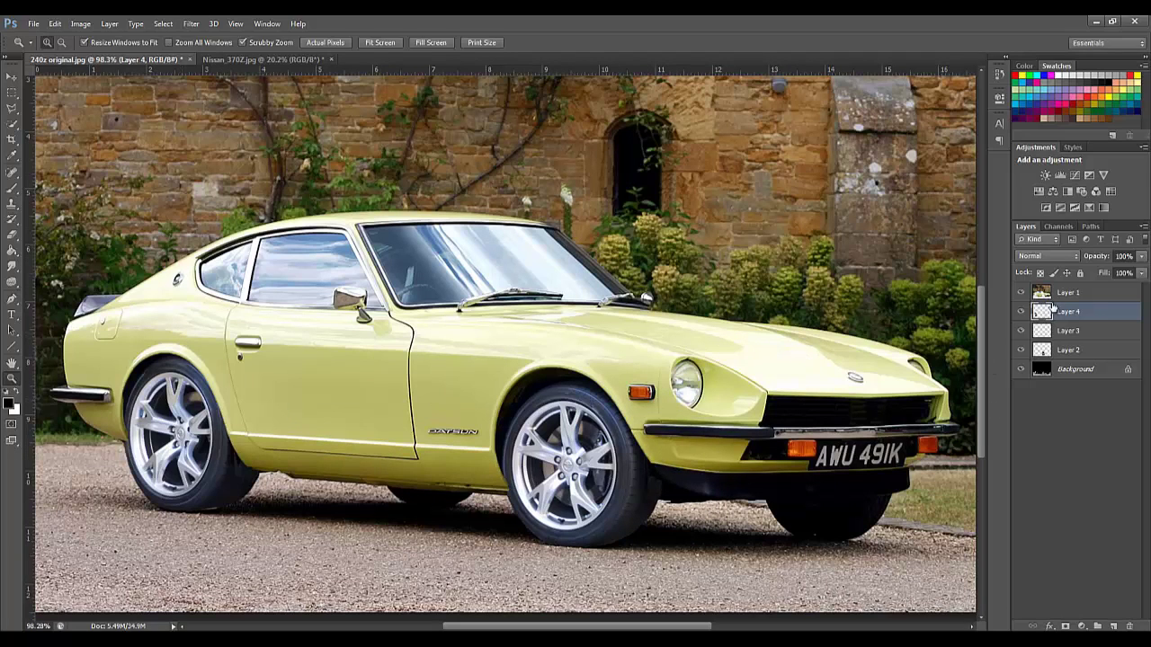
Move the car body on Layer 1 slightly down so it sits lower over the new wheels.
left_click(1097, 293)
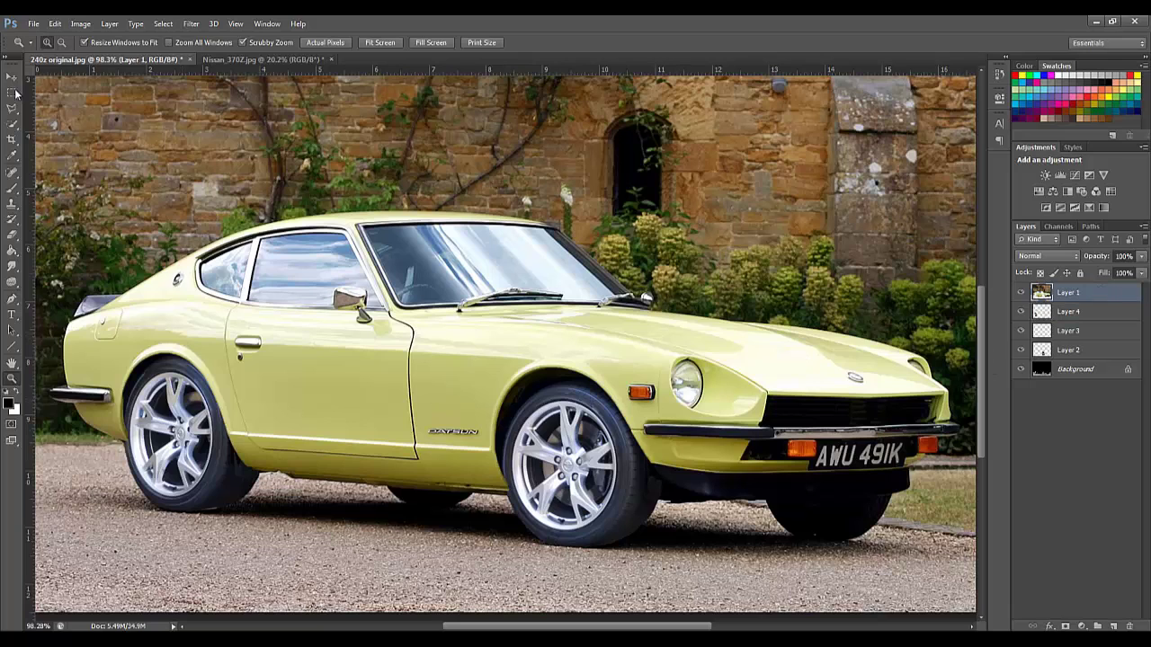
left_click(12, 78)
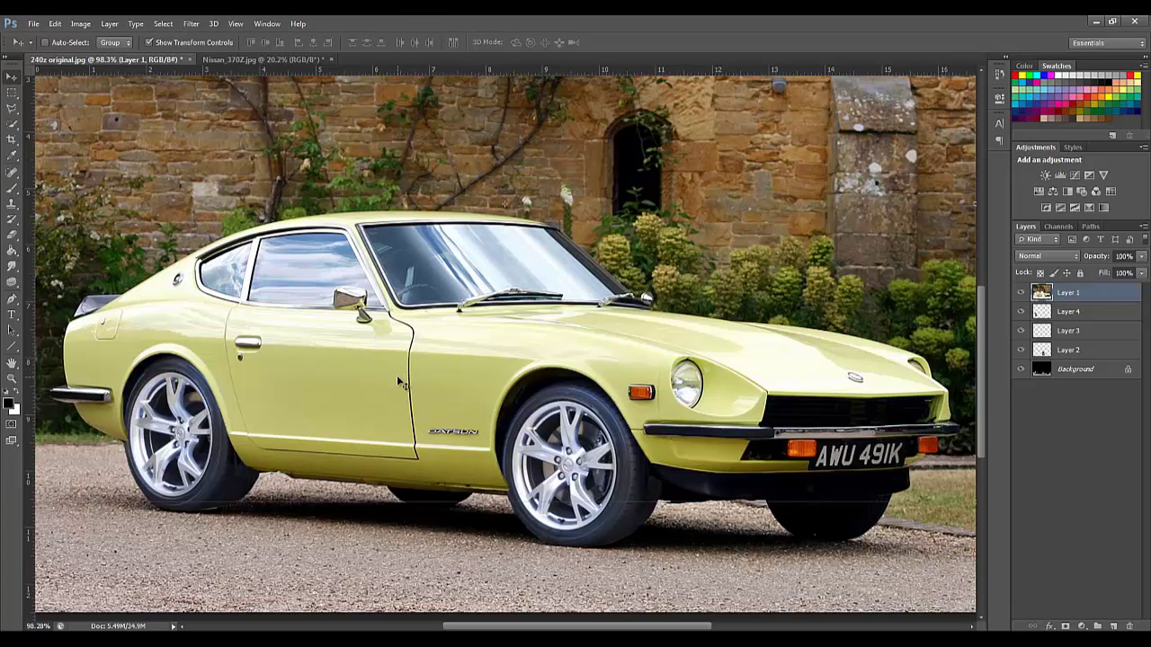
mouse_move(406, 381)
left_mouse_down()
mouse_move(404, 396)
mouse_move(401, 387)
left_mouse_up()
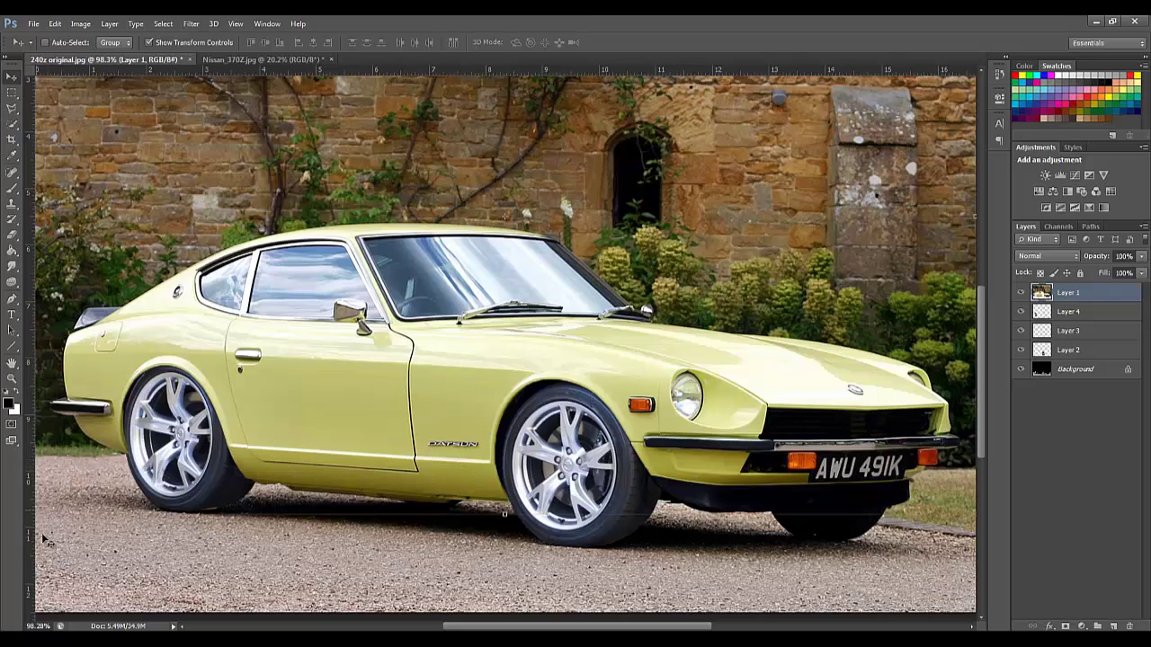
scroll(52, 551, "down", 2)
scroll(52, 550, "down", 1)
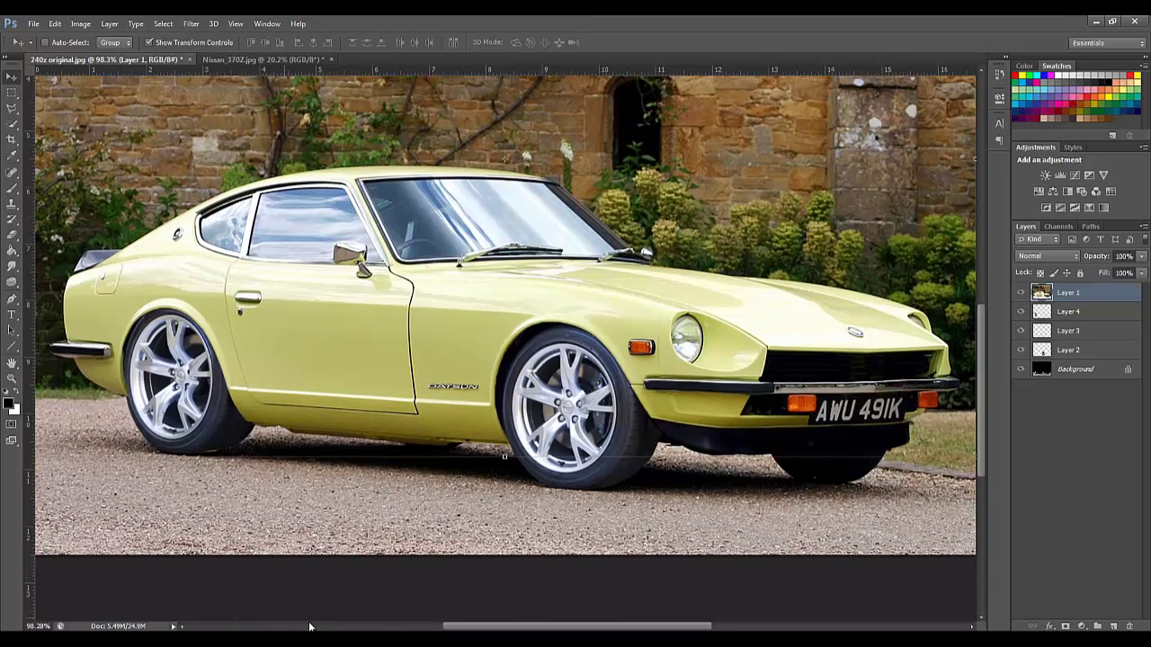
Rotate the Layer 1 car body by about 0.40 degrees and apply the transformation.
left_click(12, 380)
left_click_drag(373, 516, 188, 518)
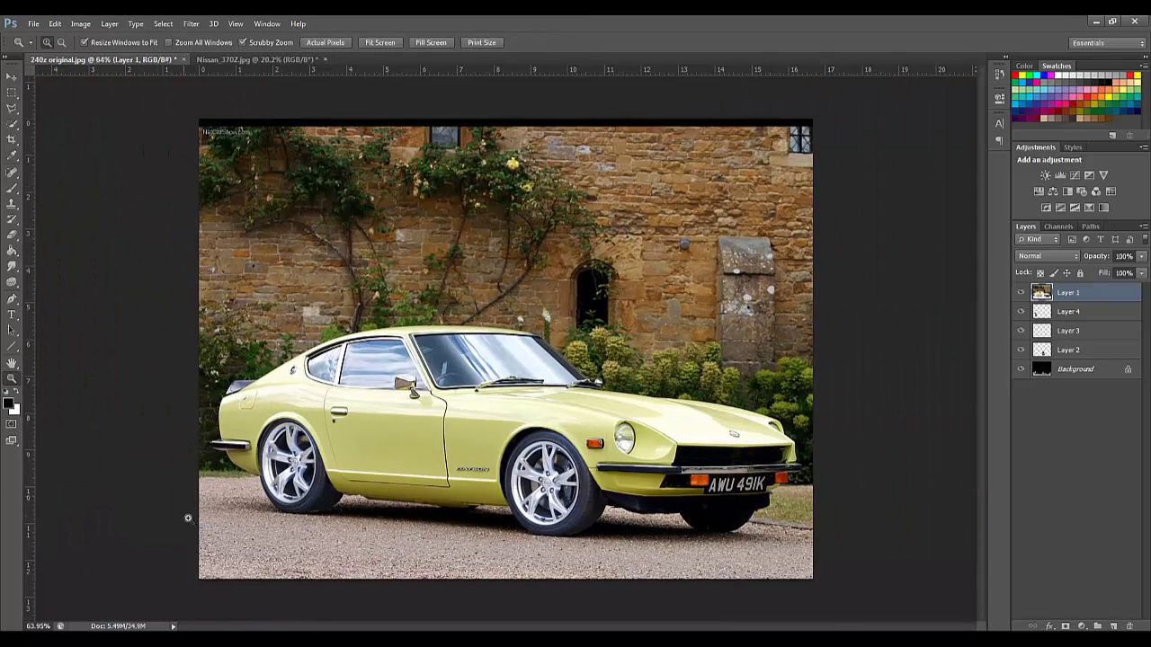
left_click(12, 76)
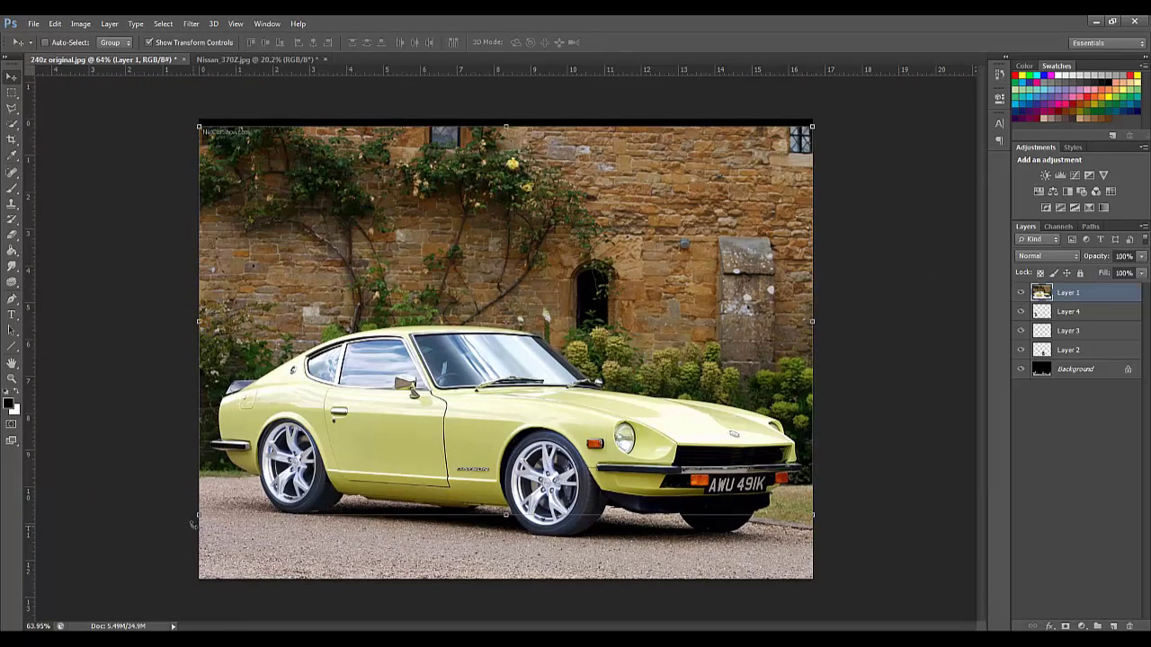
mouse_move(197, 517)
left_mouse_down()
mouse_move(191, 528)
mouse_move(195, 519)
left_mouse_up()
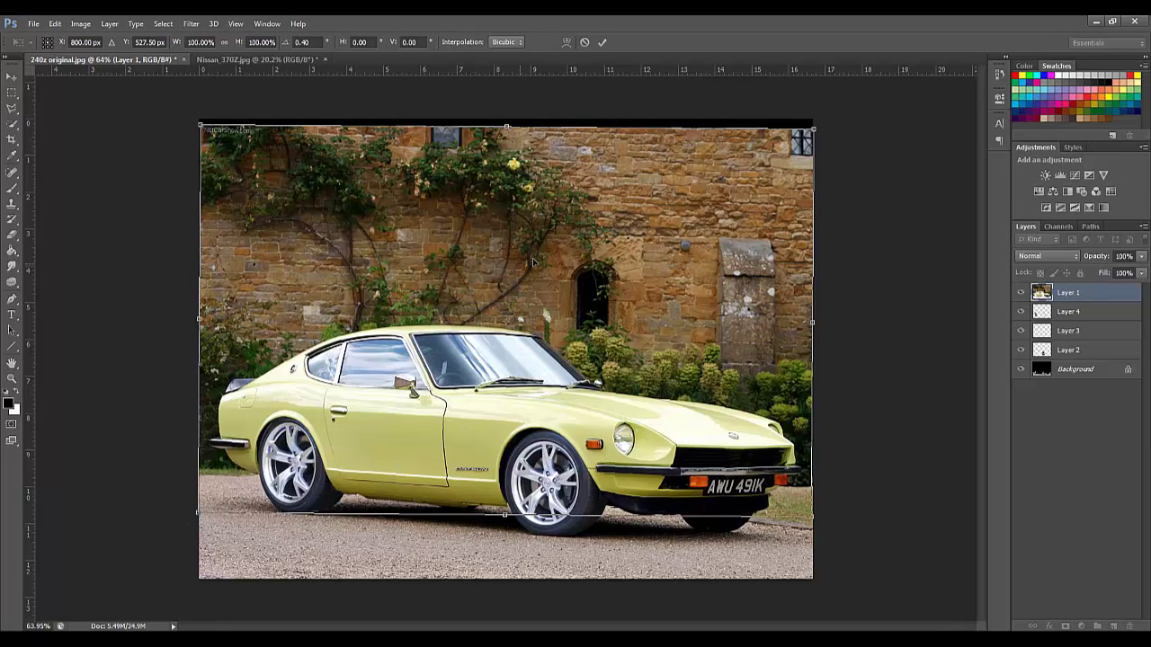
left_click(601, 43)
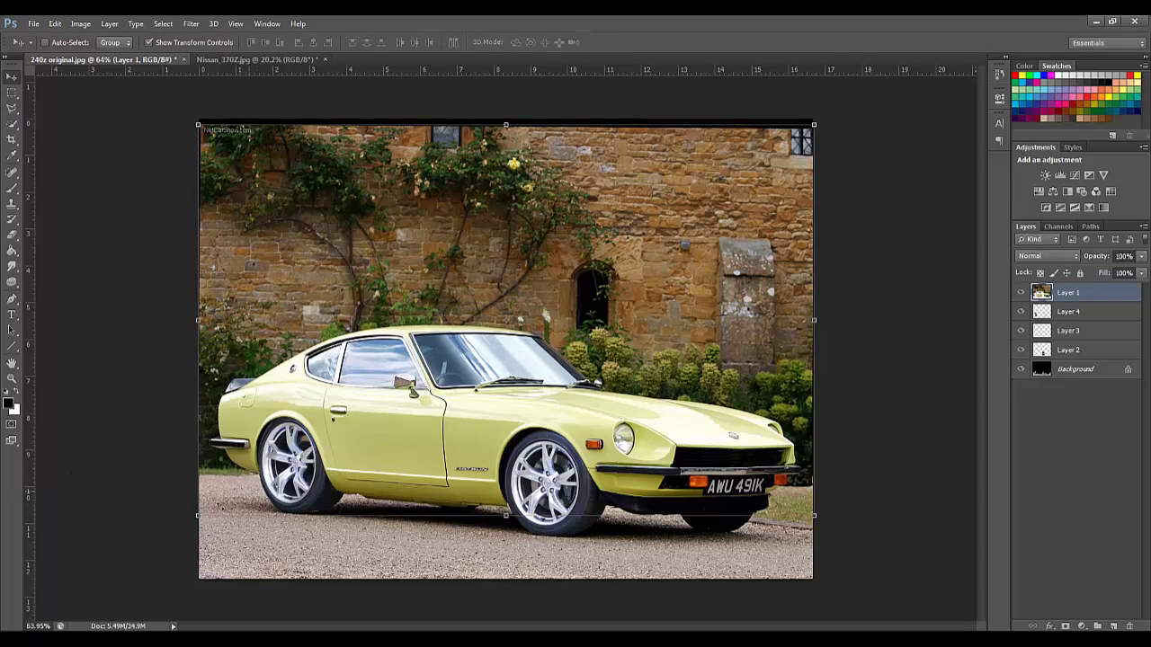
Lower the opacity of Layer 1 to 69% for retouching the body edge beside the rear wheel.
left_click(12, 379)
left_click_drag(236, 467, 352, 458)
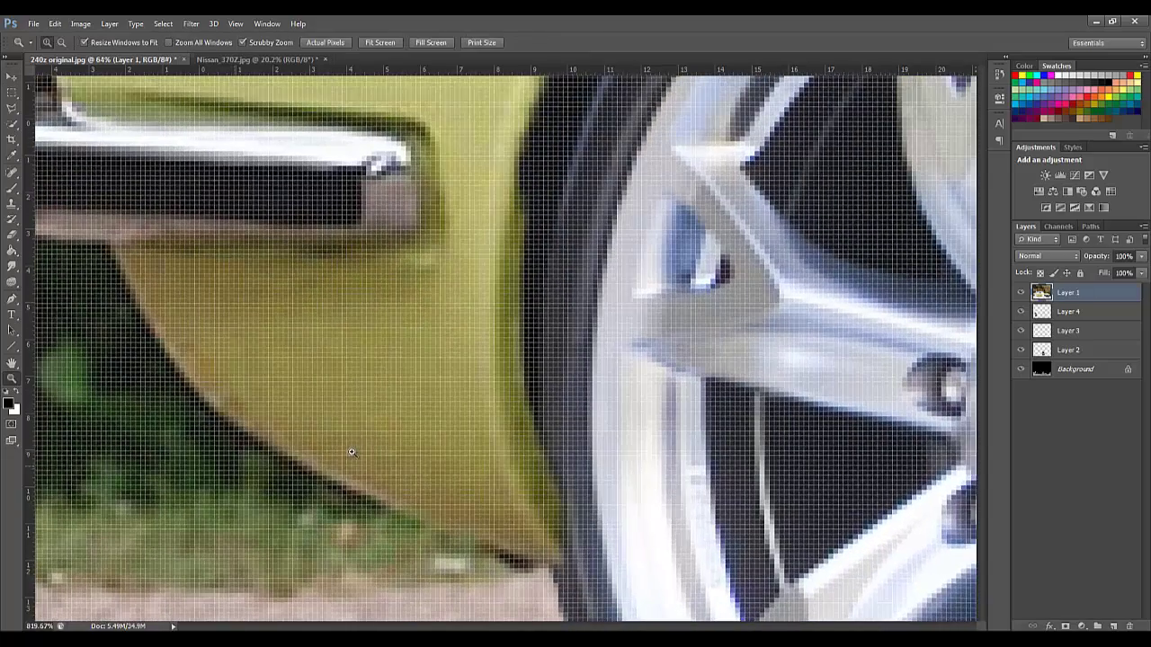
left_click_drag(306, 626, 323, 625)
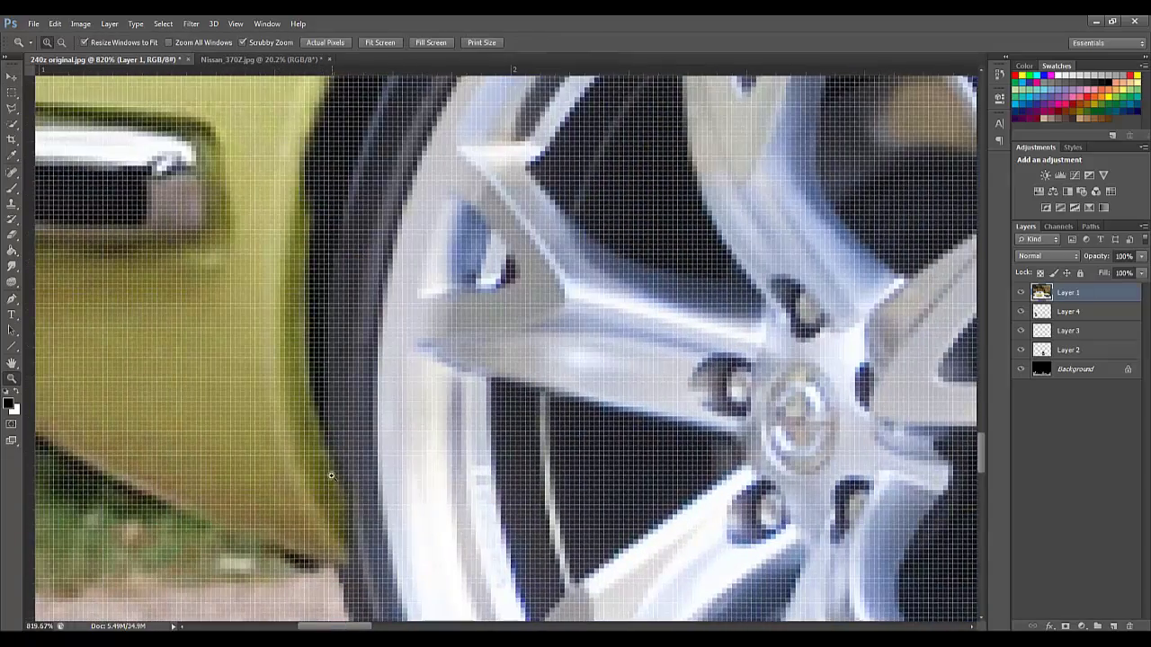
scroll(346, 471, "down", 1)
left_click(1139, 258)
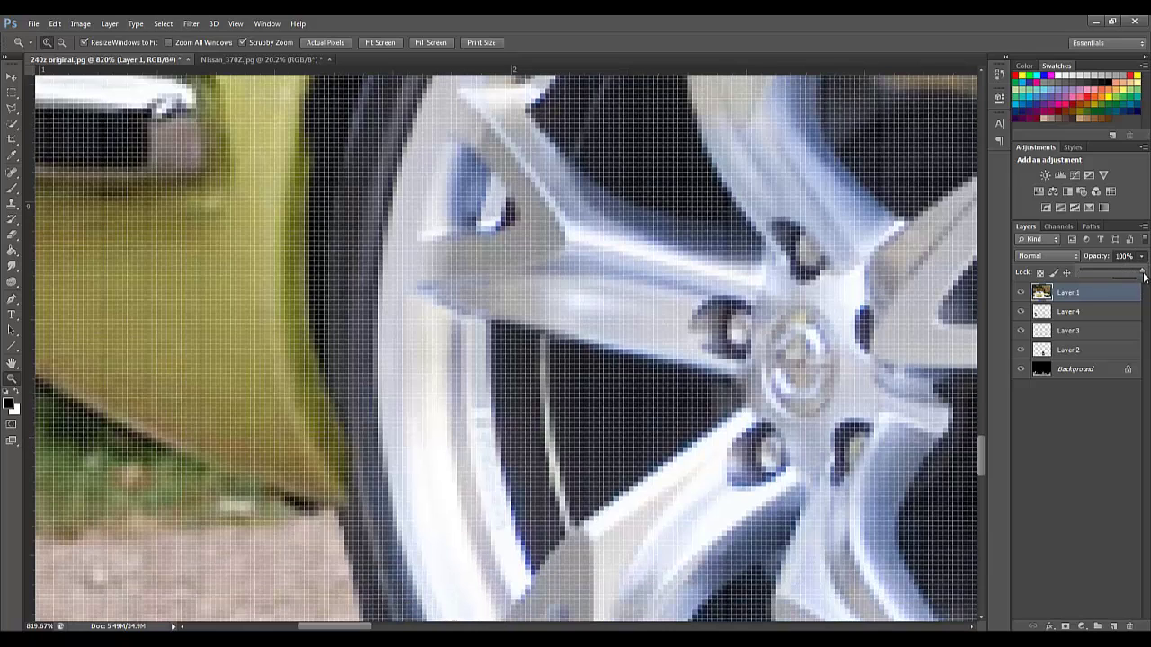
mouse_move(1143, 277)
left_mouse_down()
mouse_move(1084, 273)
mouse_move(1123, 278)
left_mouse_up()
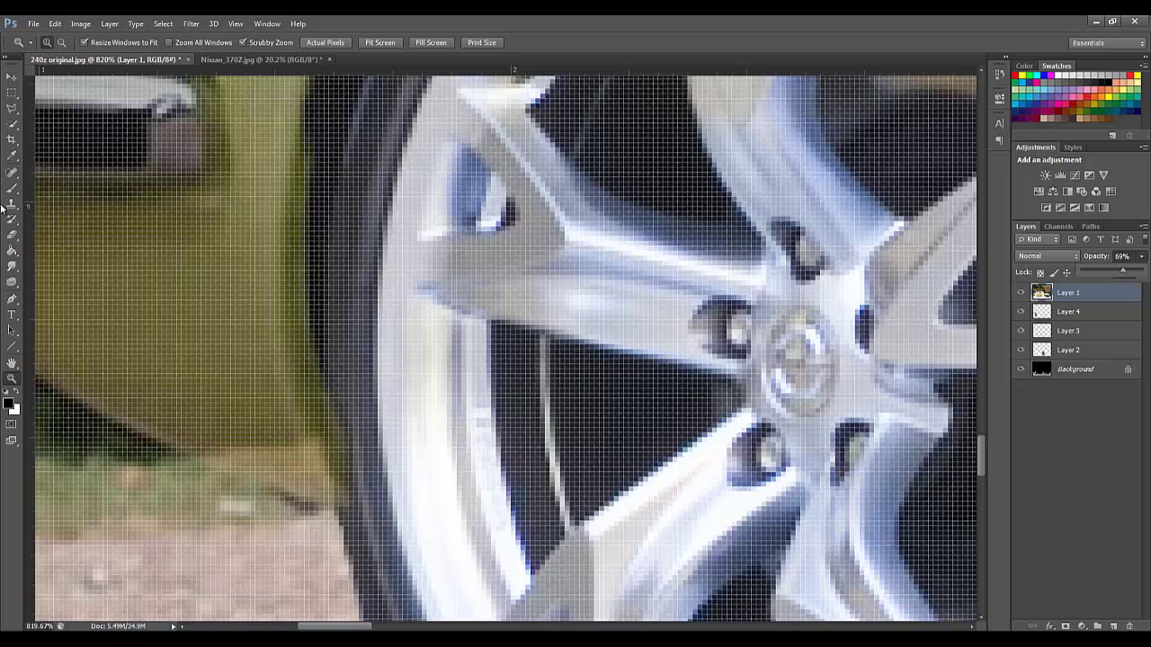
Erase the lower tip of the yellow rear bodywork where it overlaps the rear tyre.
left_click(12, 235)
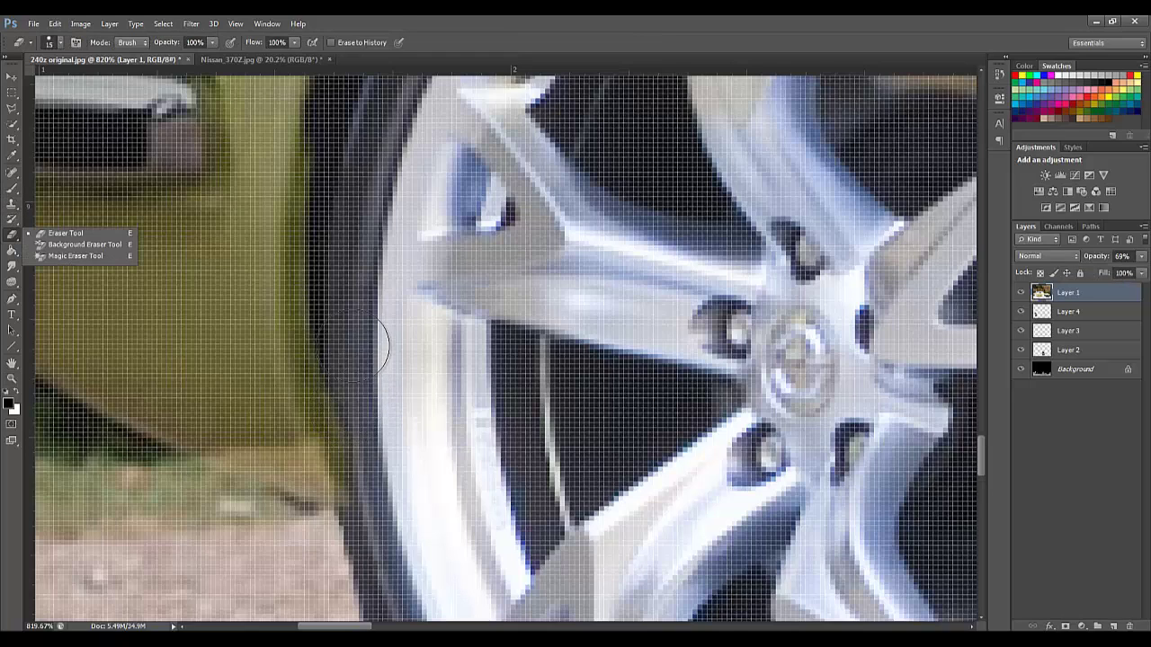
mouse_move(378, 346)
left_mouse_down()
mouse_move(376, 508)
mouse_move(358, 362)
left_mouse_up()
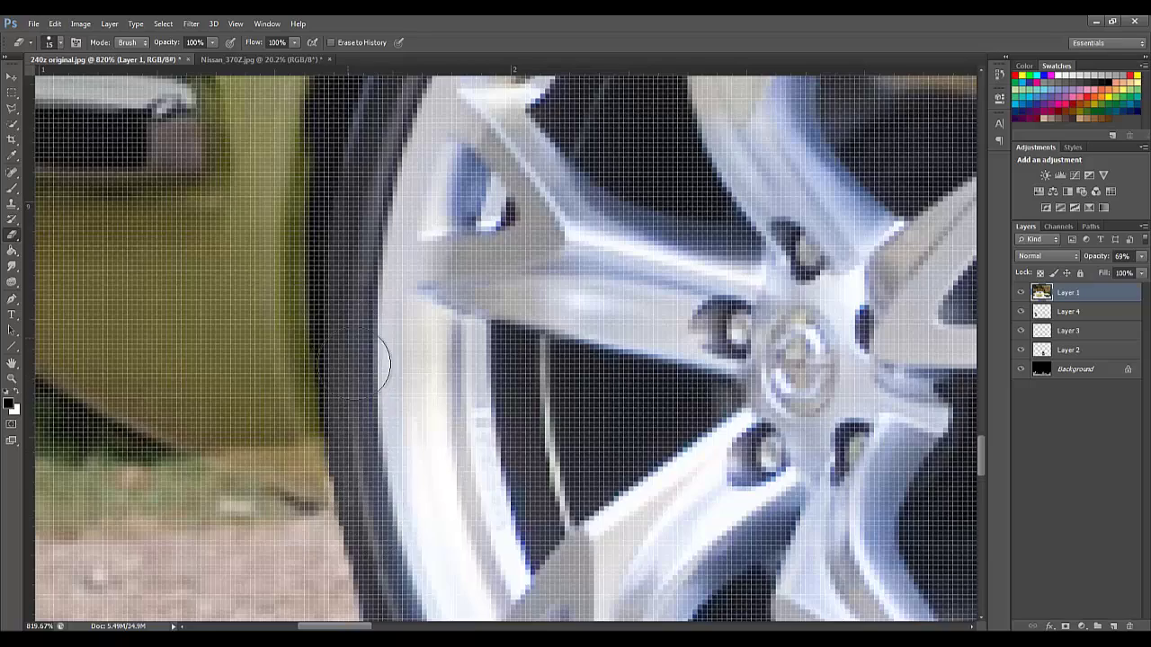
left_click(12, 378)
left_click_drag(462, 437, 351, 453)
left_click_drag(498, 477, 465, 477)
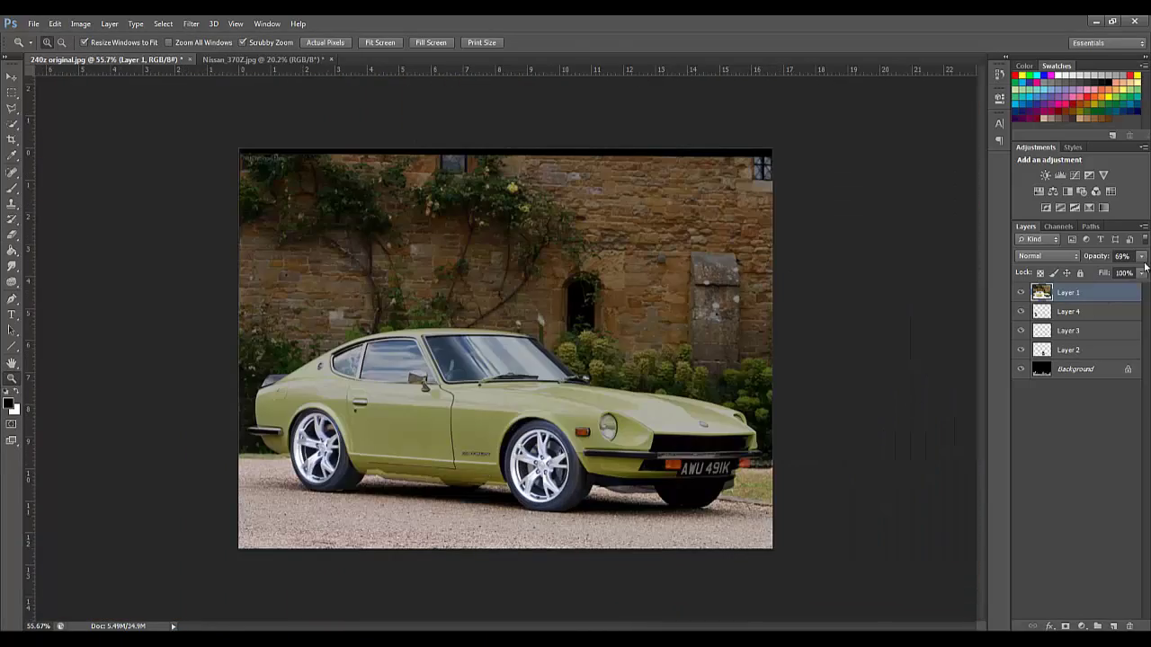